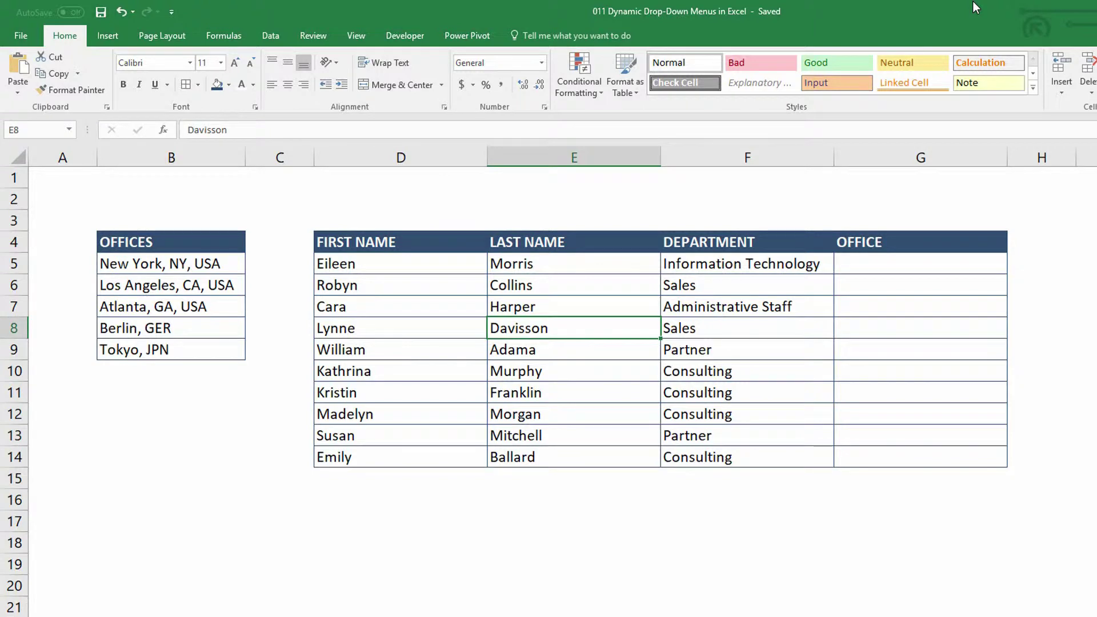
Step: Apply list data validation to the Office cells G5:G14, using the offices in =$B$5:$B$9 as the source
left_click_drag(960, 265, 962, 458)
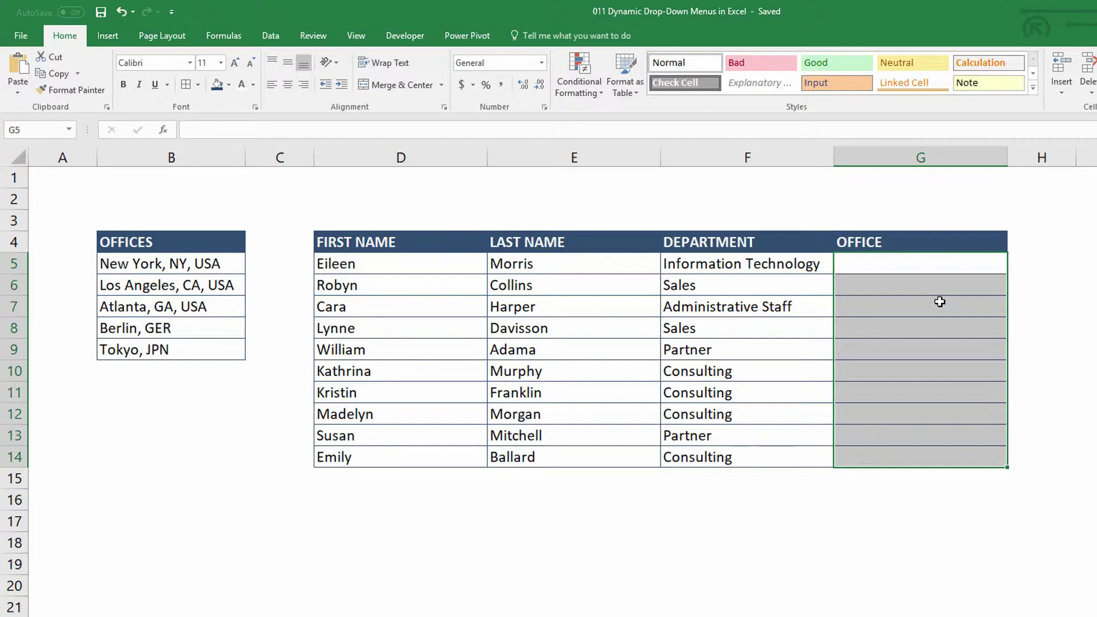
left_click(269, 40)
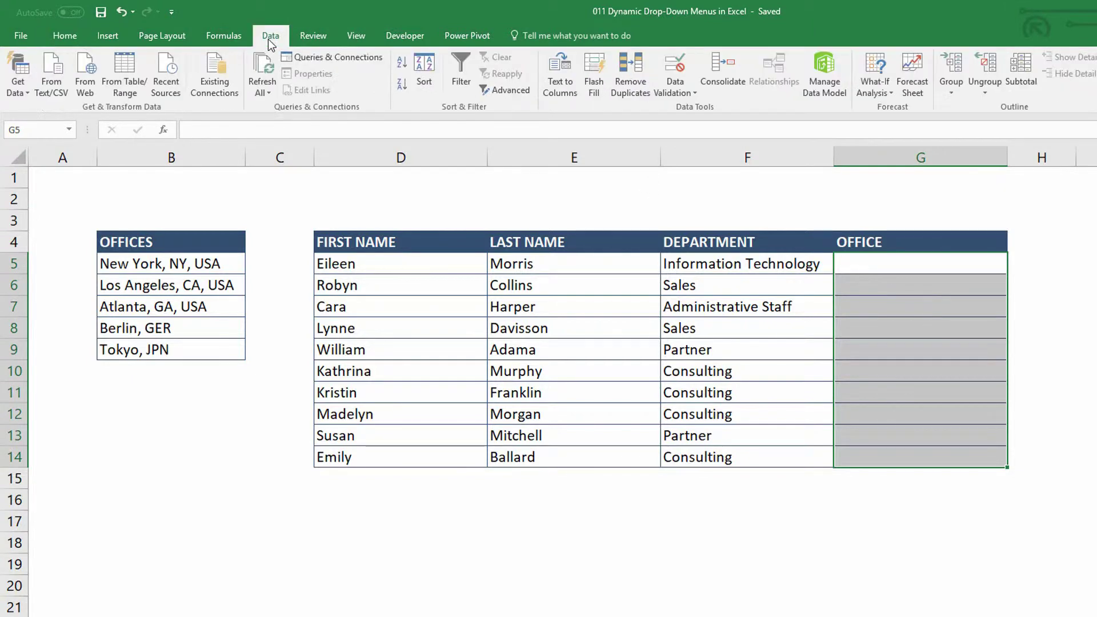
left_click(688, 73)
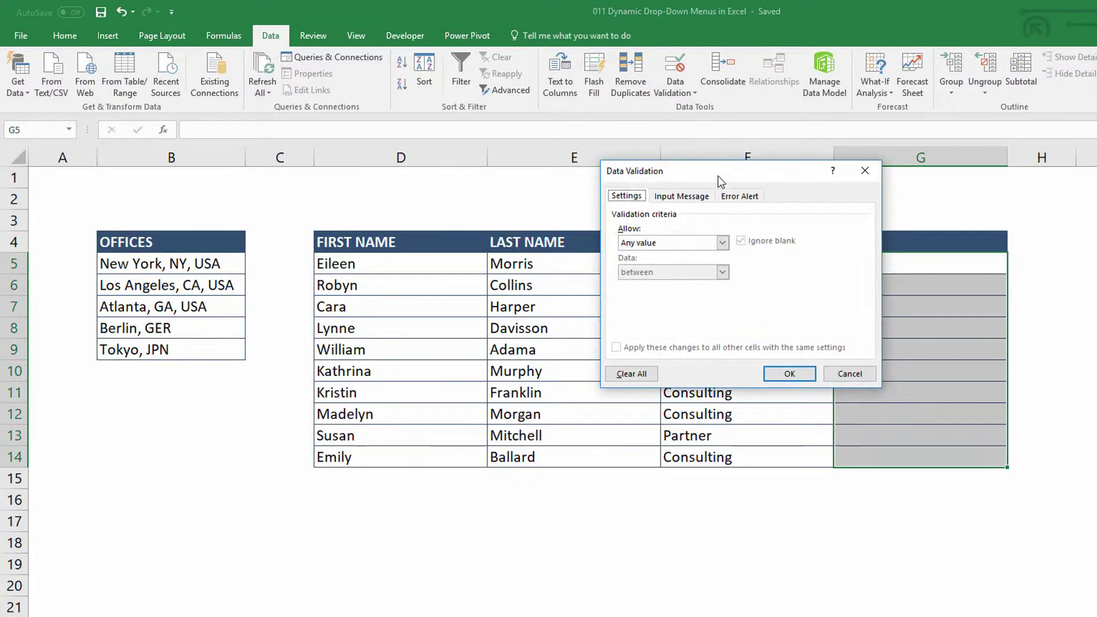
left_click_drag(717, 176, 648, 248)
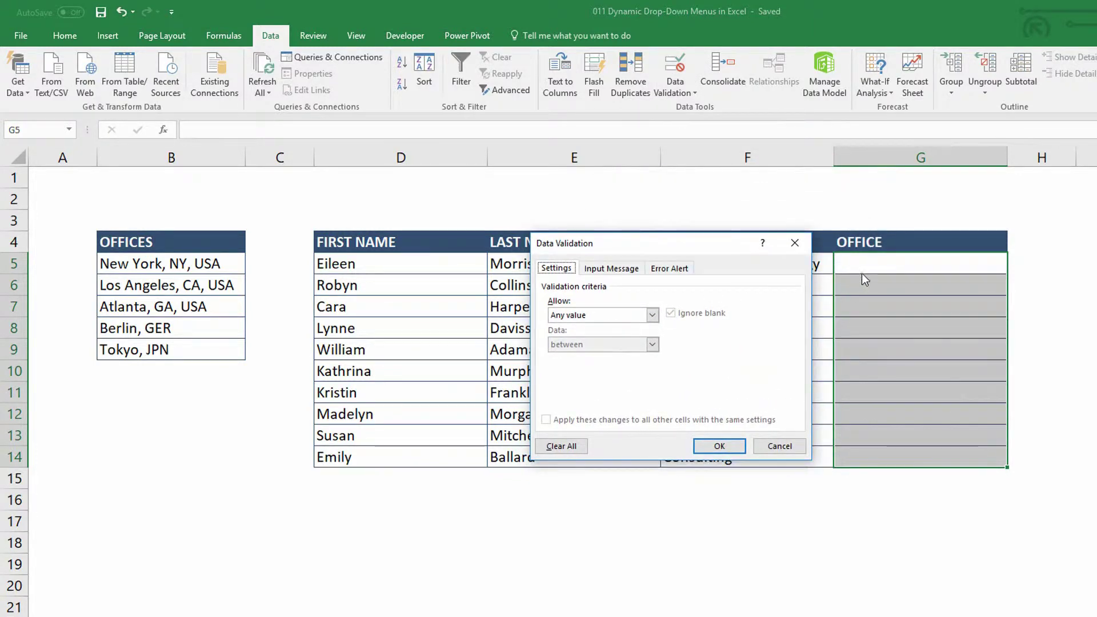
left_click(653, 317)
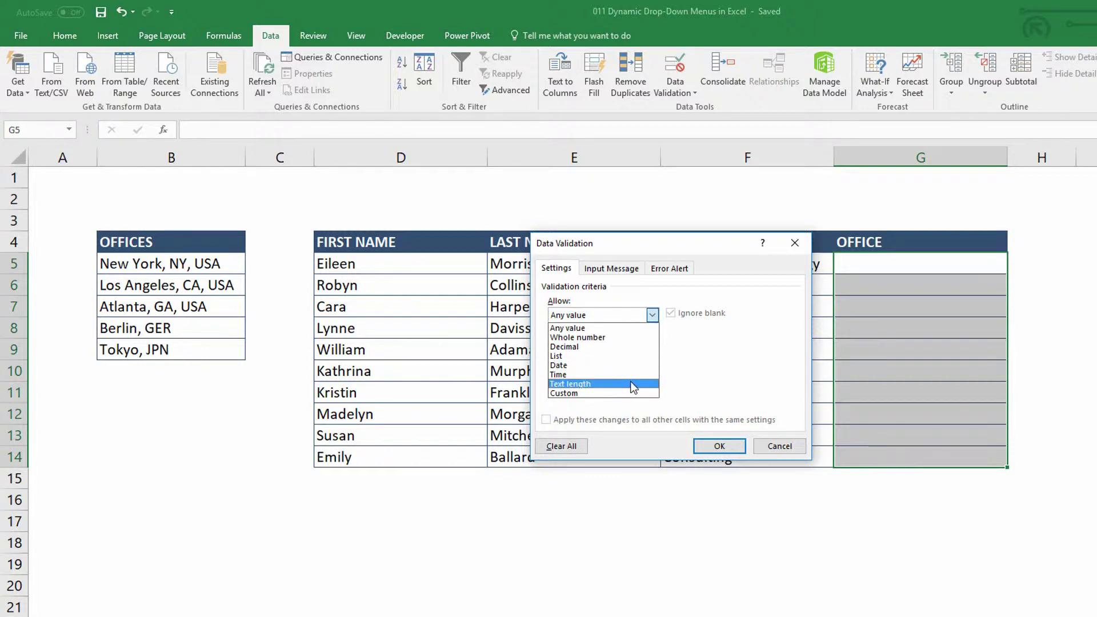
left_click(602, 358)
left_click(586, 372)
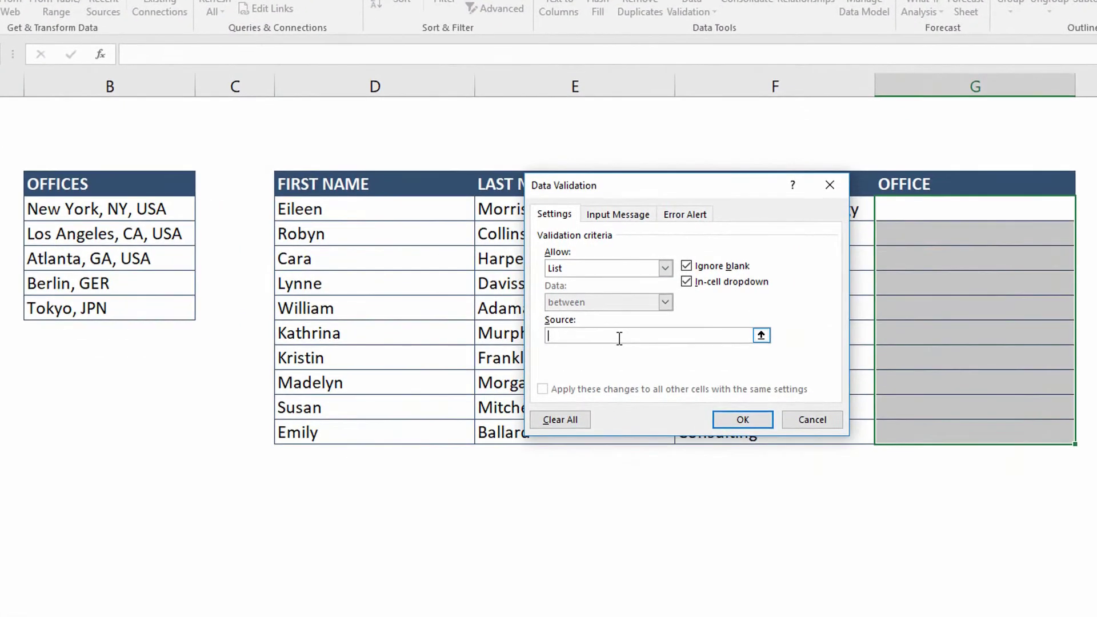
left_click(618, 337)
left_click_drag(121, 209, 112, 310)
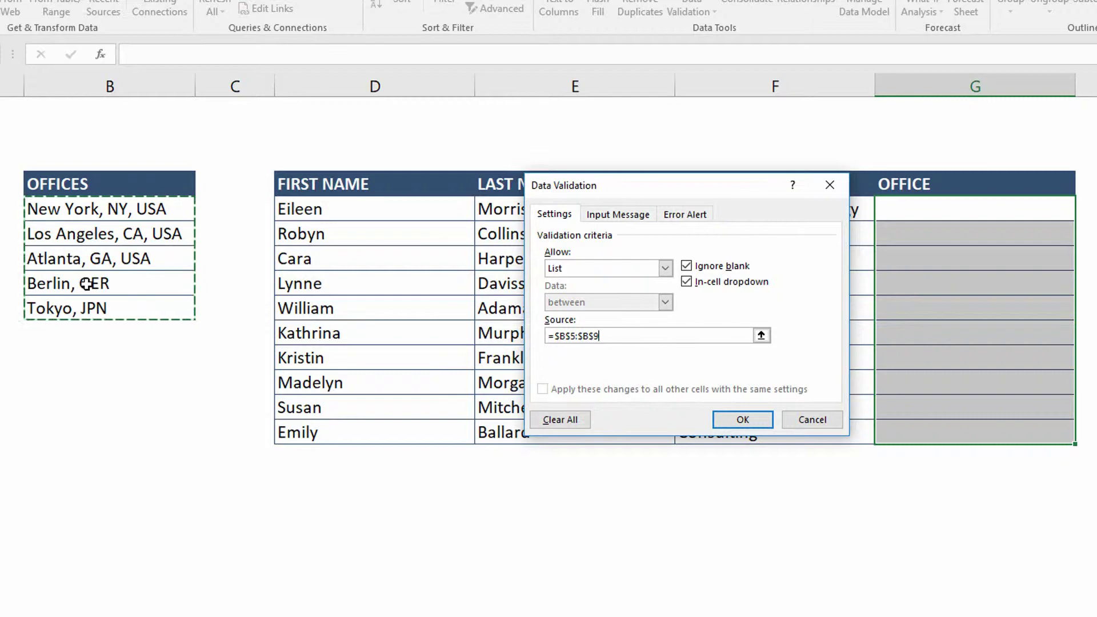
left_click(735, 422)
Step: Check the drop-down choices in G5 and review the data validation settings of G5:G14
left_click(1011, 208)
left_click(1083, 213)
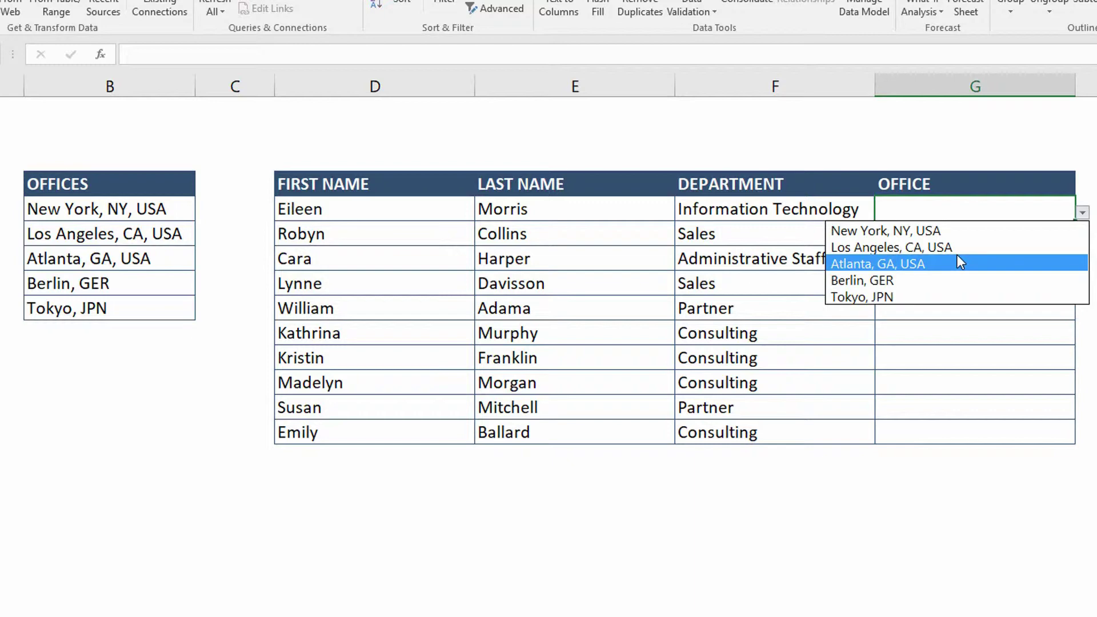
left_click(955, 208)
left_click_drag(955, 208, 990, 448)
left_click(692, 7)
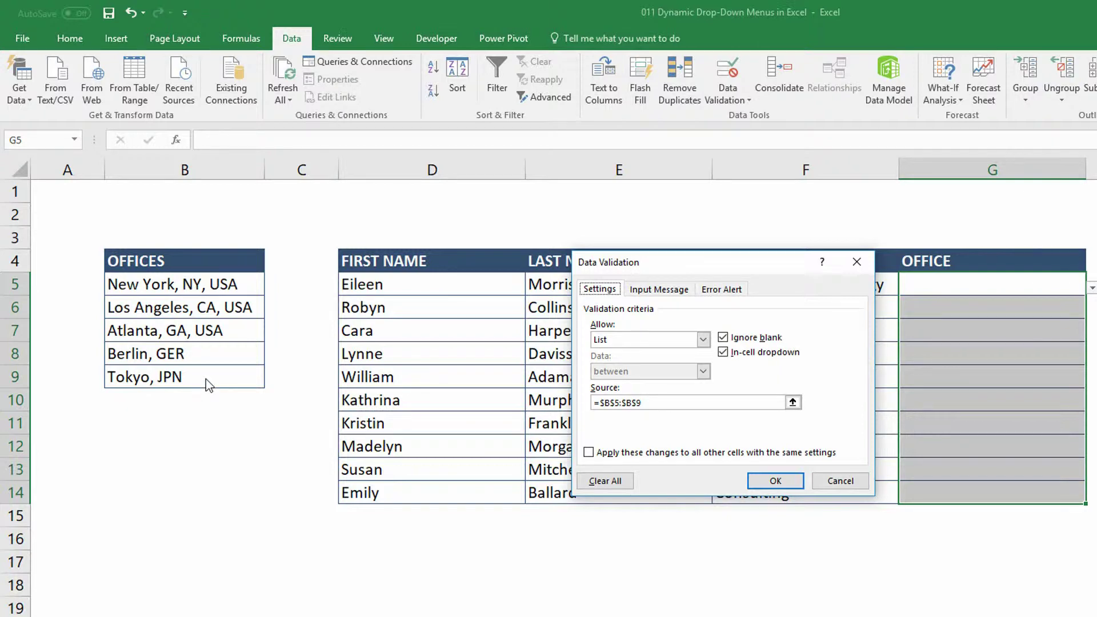
left_click(858, 262)
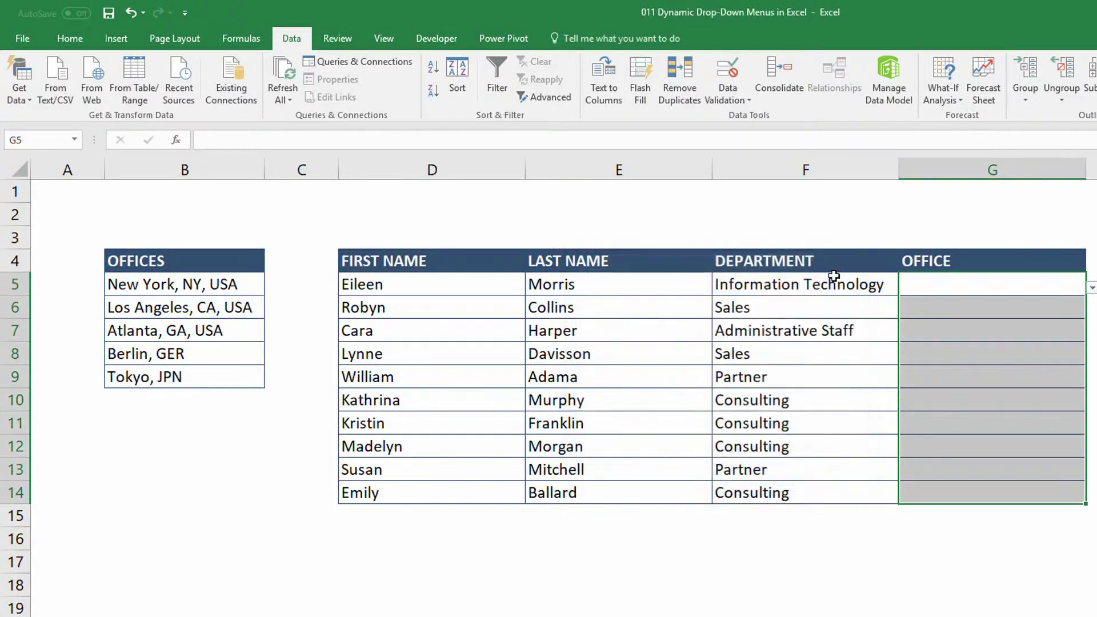
Step: Convert the offices list B4:B9 into a table with headers, with no table style and no filter button
left_click(196, 302)
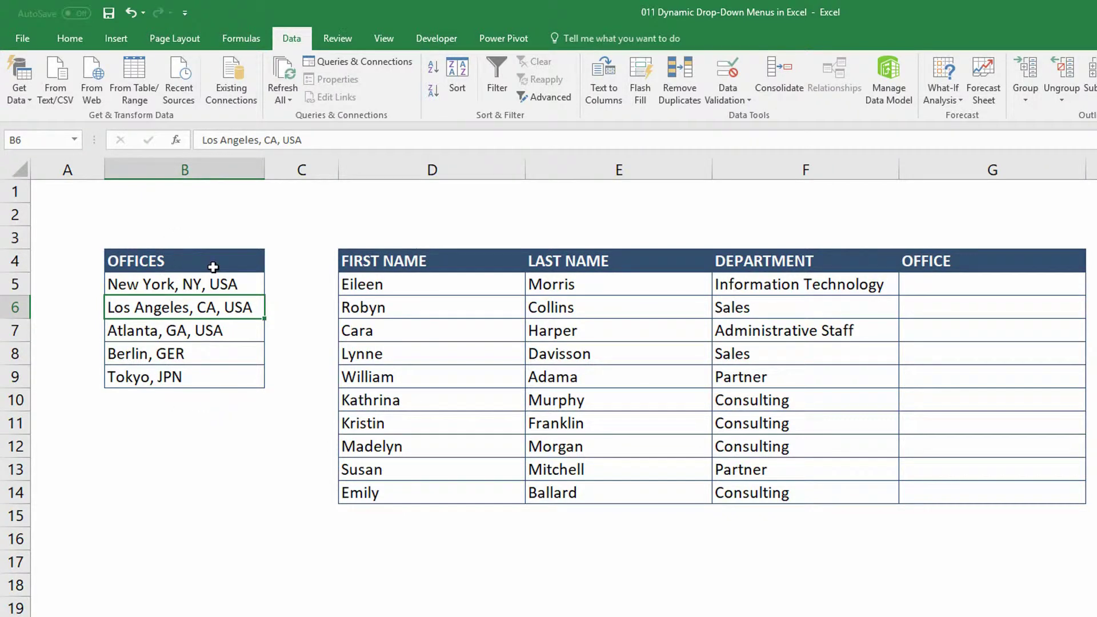
left_click(120, 36)
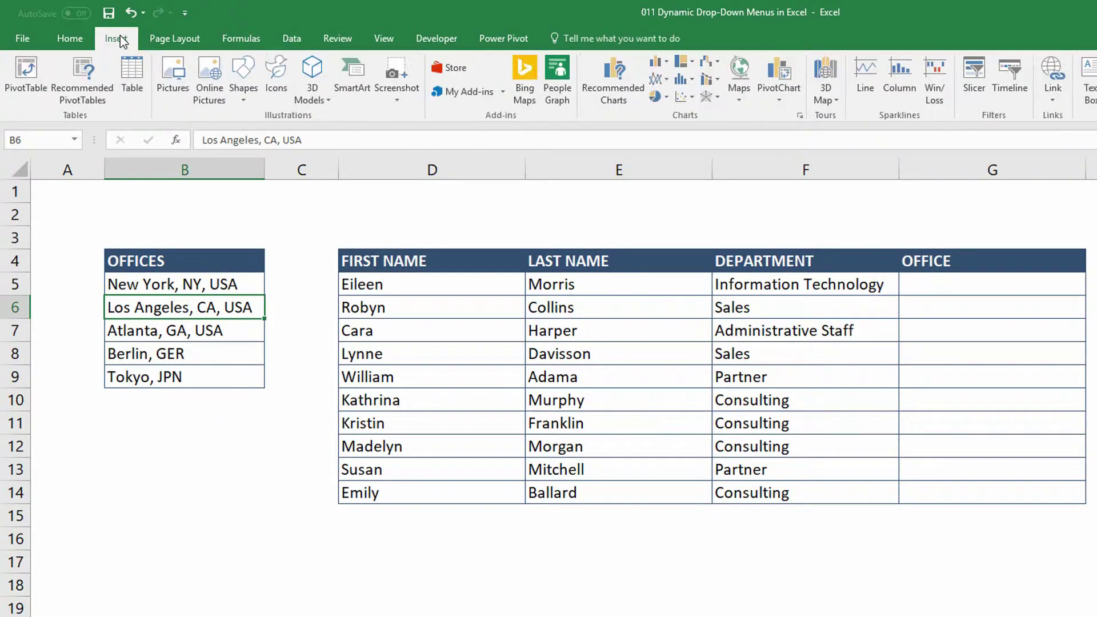
left_click(136, 99)
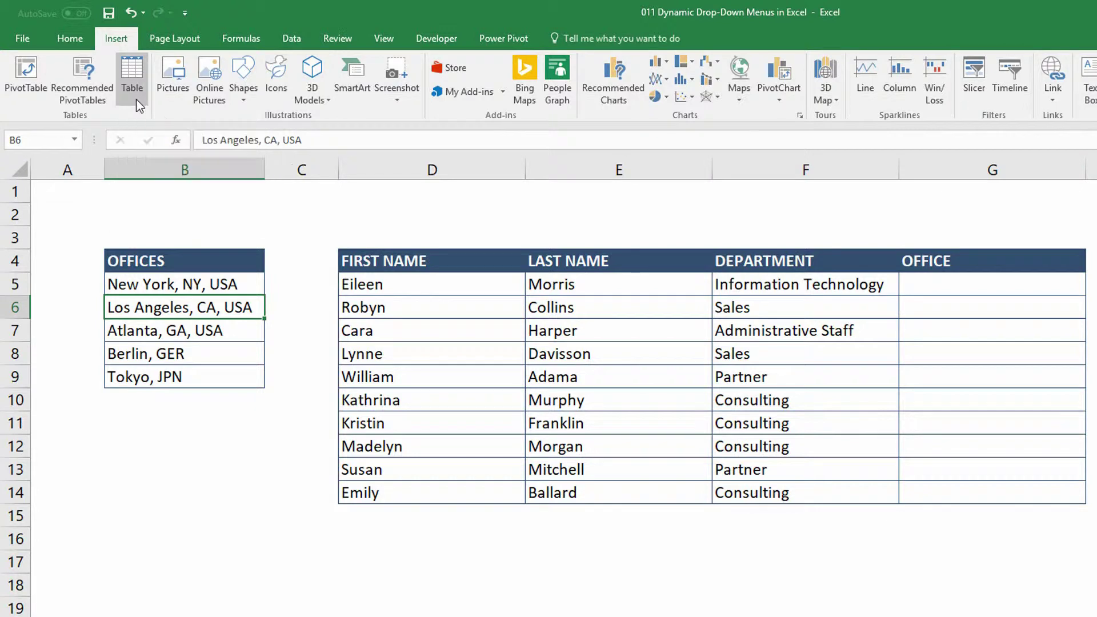
left_click_drag(695, 335, 339, 266)
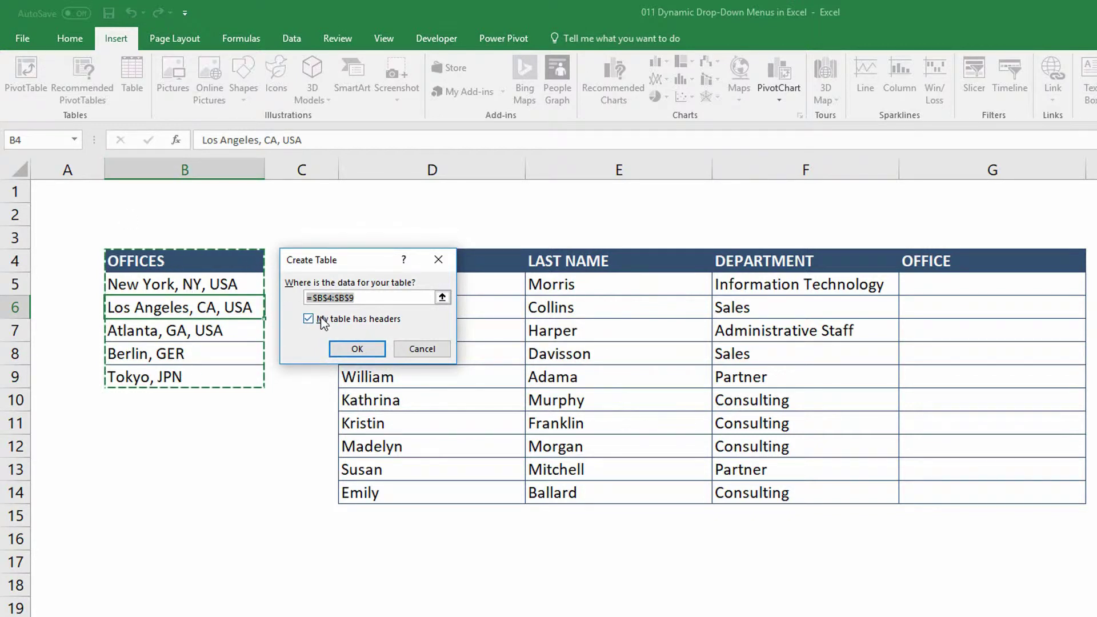
left_click(353, 350)
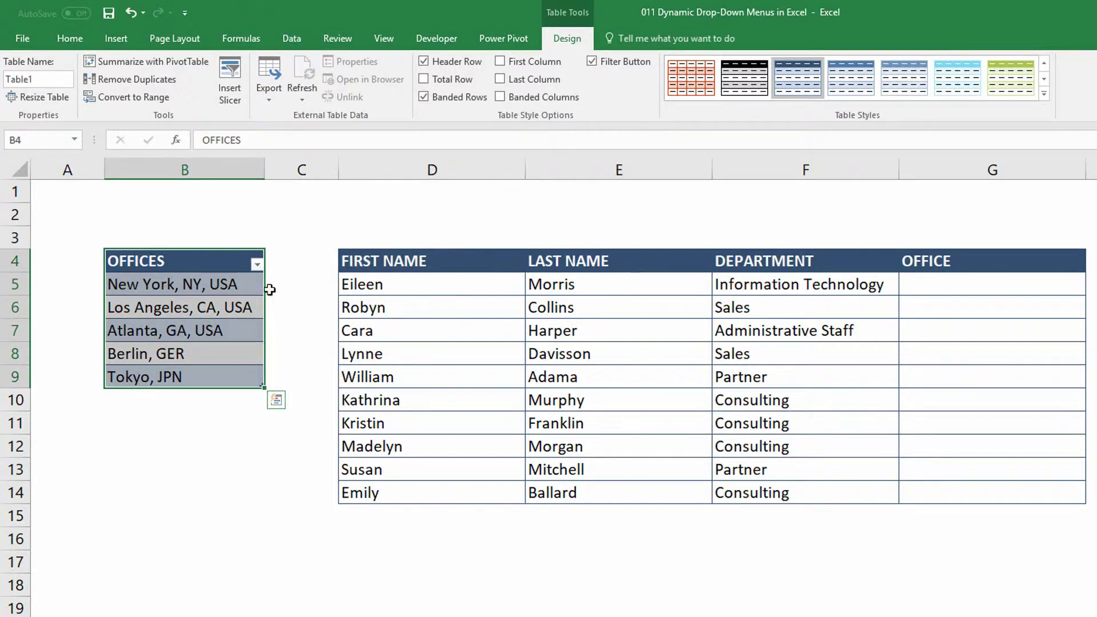
left_click(1044, 95)
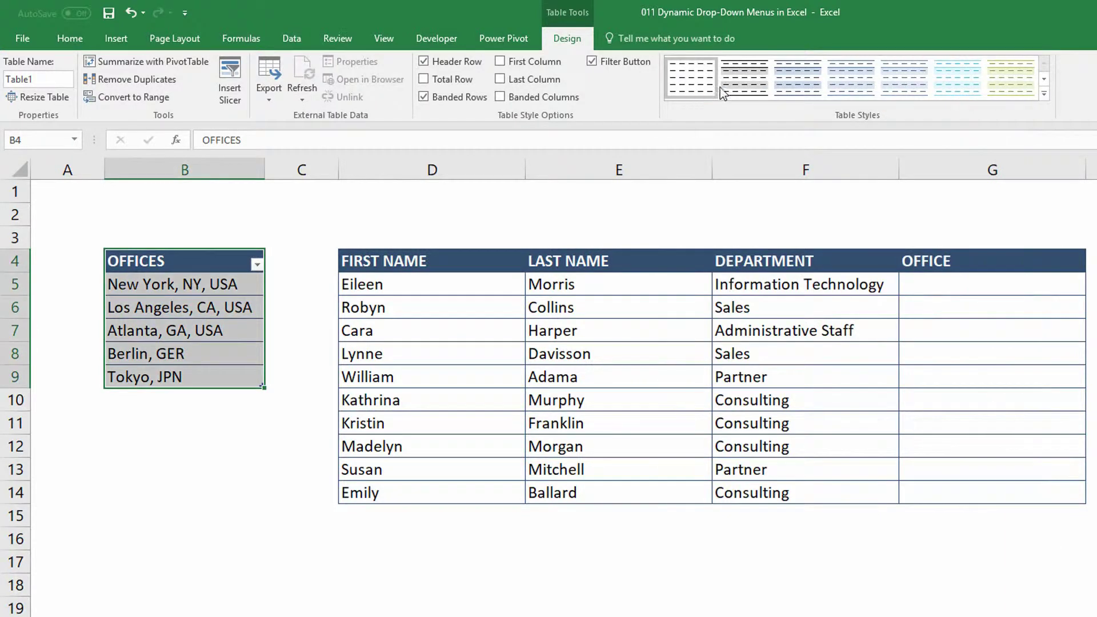
left_click(633, 61)
Step: Rename the offices table to tblOffices and select its entries in B5:B9
left_click(52, 81)
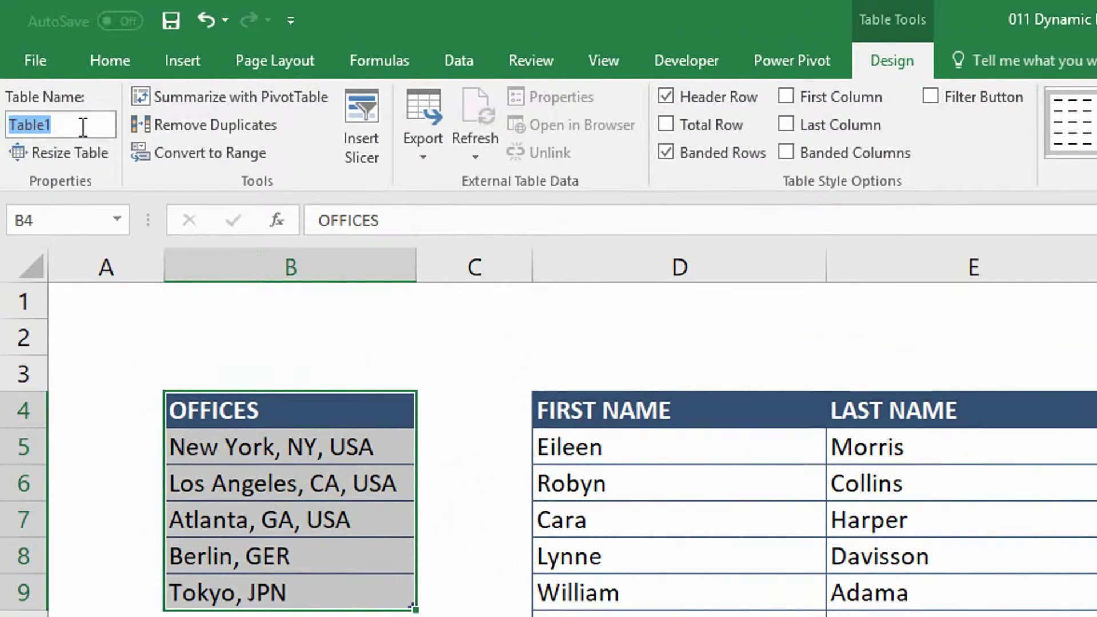
type("tbl")
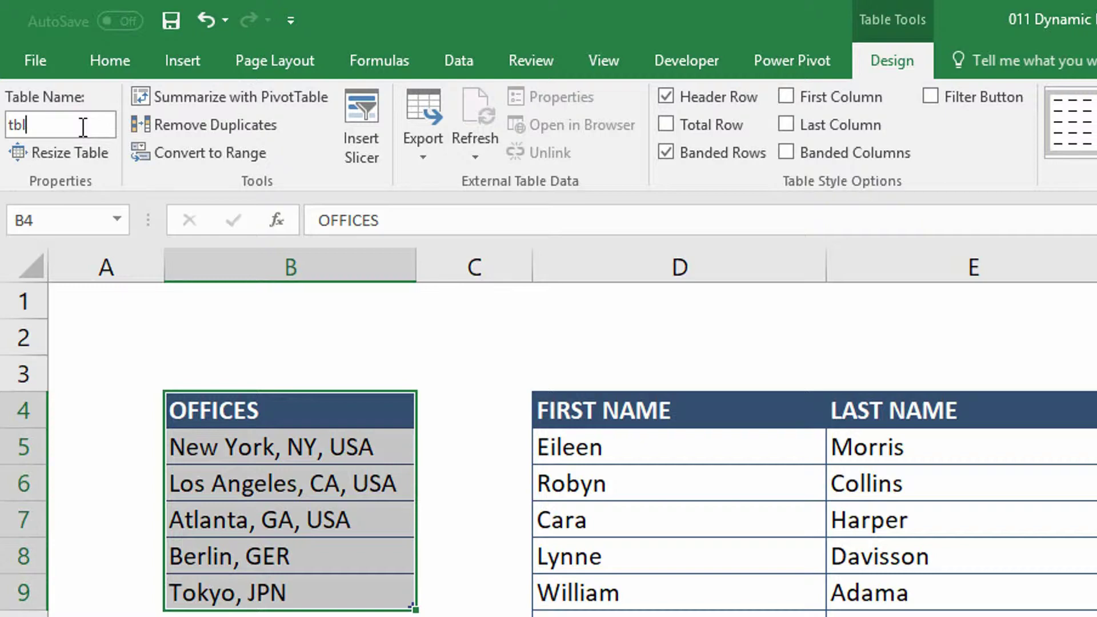
type("Offices")
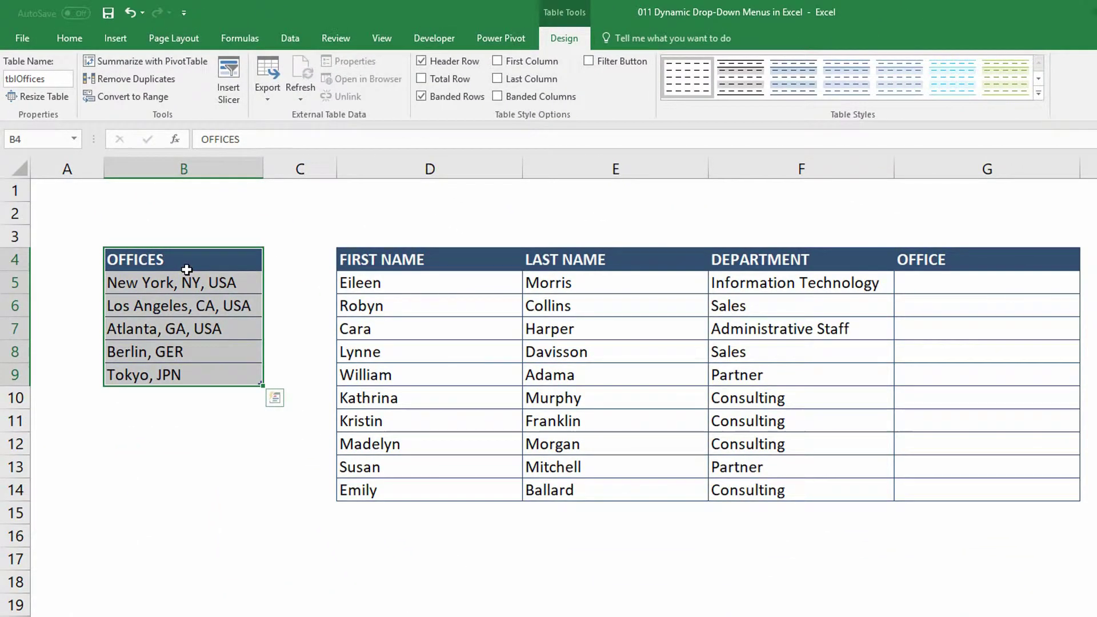
left_click_drag(194, 279, 239, 375)
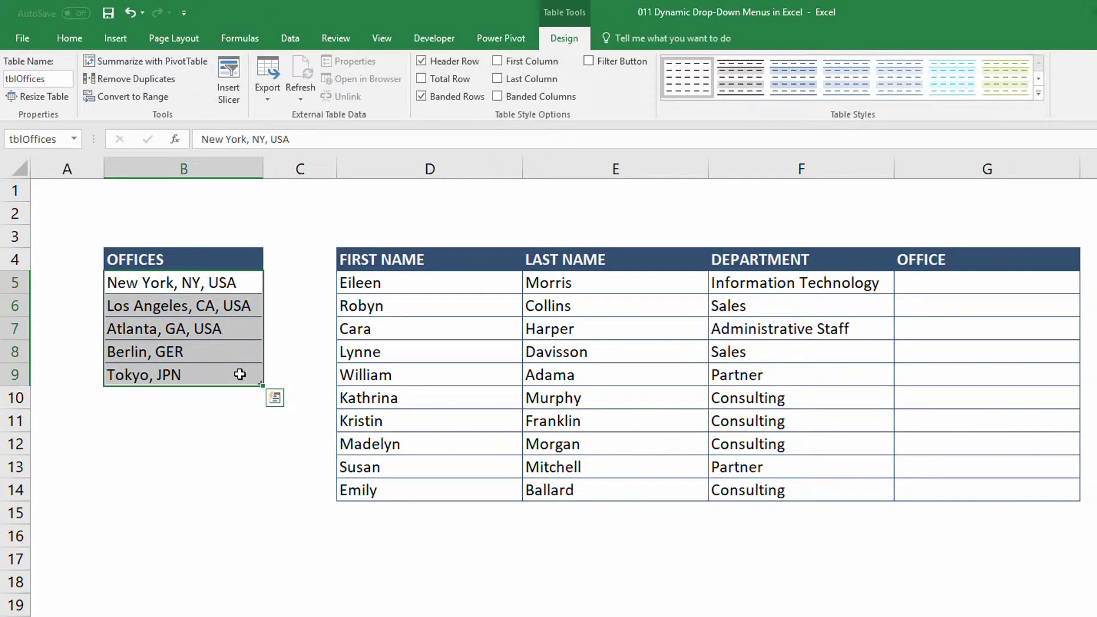
Step: Change the validation list source of G5:G14 to =INDIRECT("tblOffices") and check the drop-down choices in G5
left_click_drag(923, 298, 931, 482)
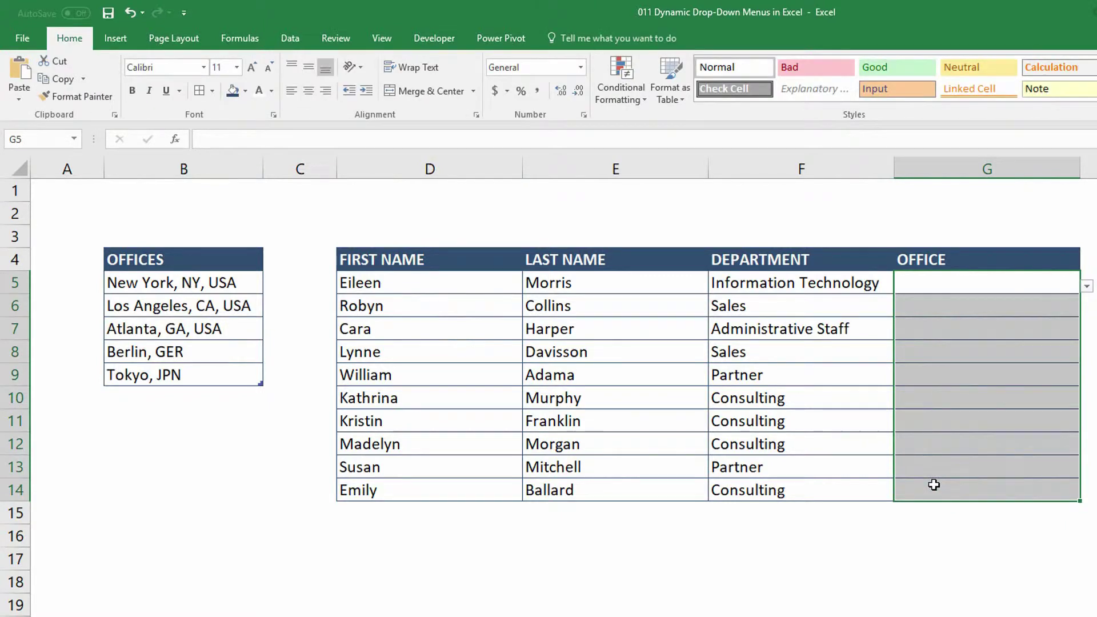
left_click(290, 38)
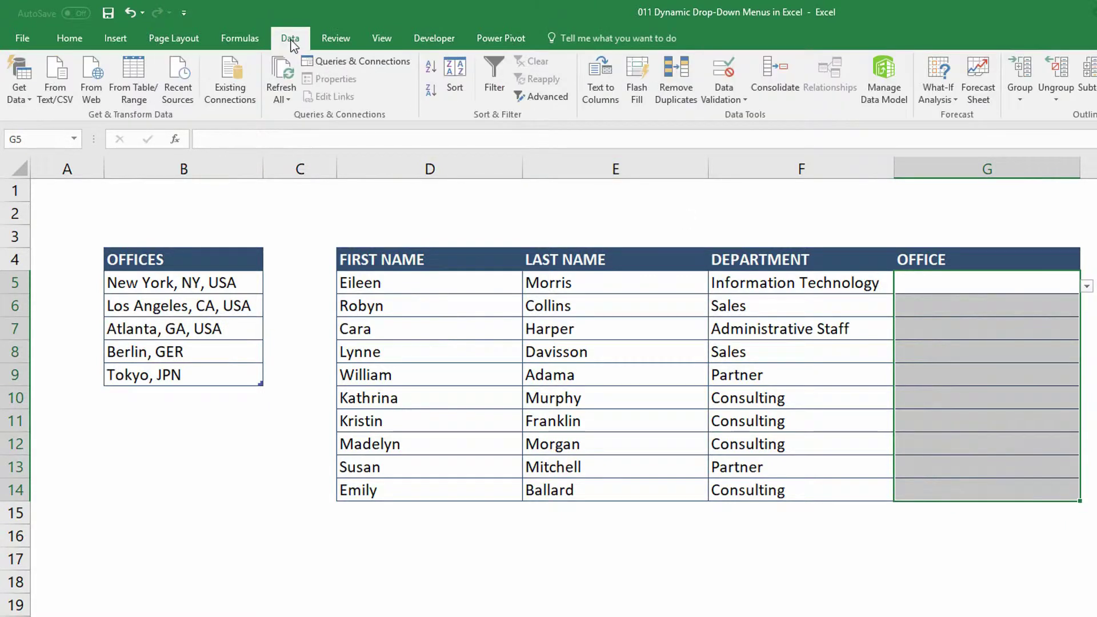
left_click(714, 79)
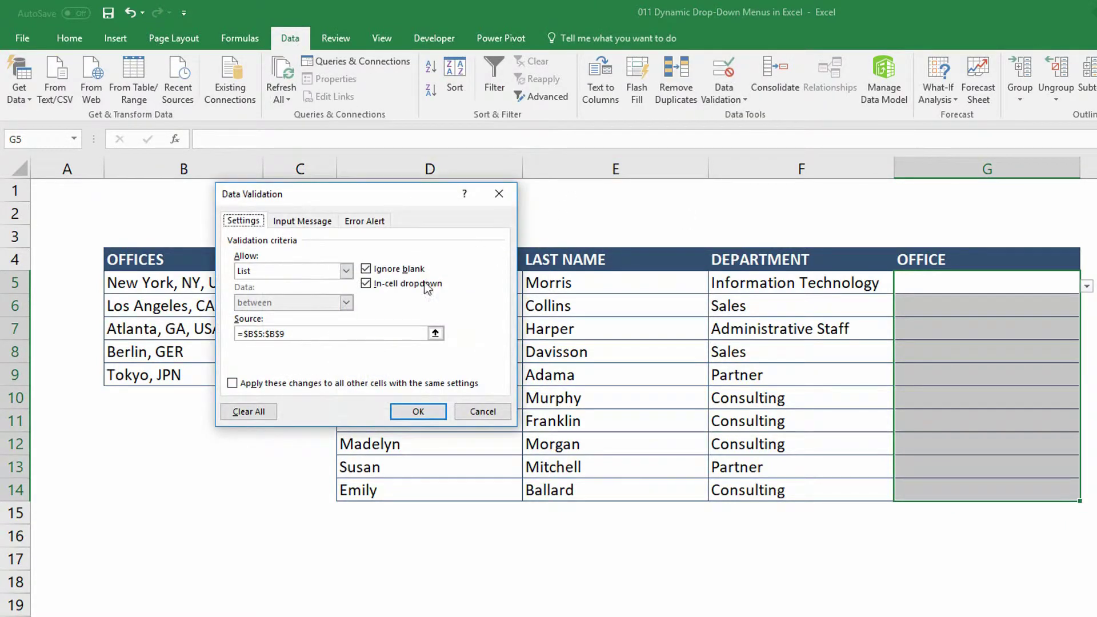
left_click_drag(314, 333, 243, 334)
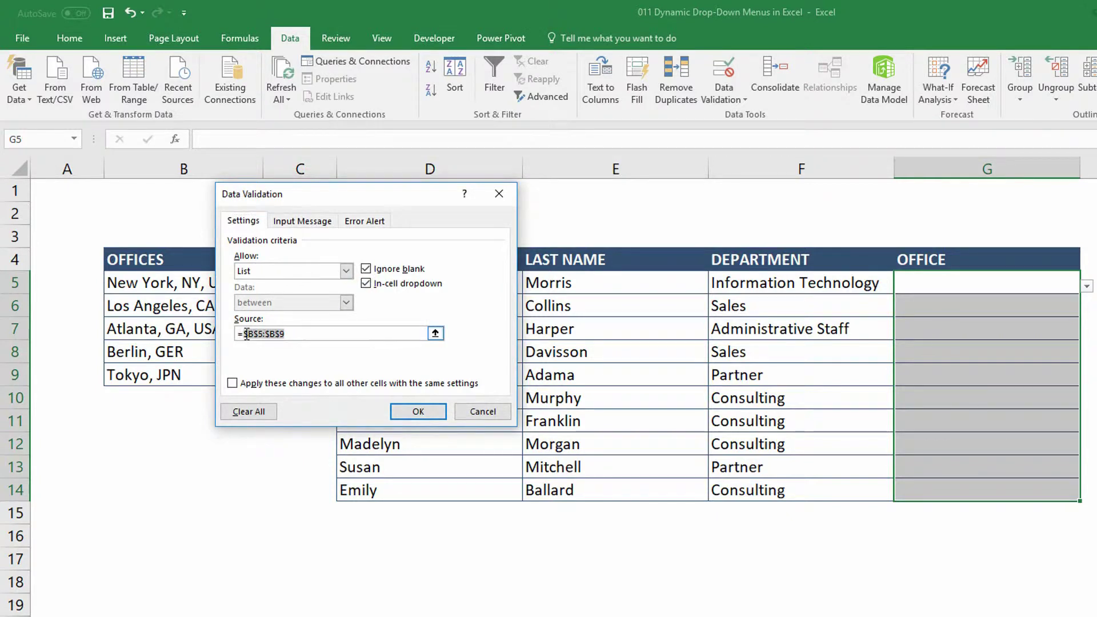
key("BackSpace")
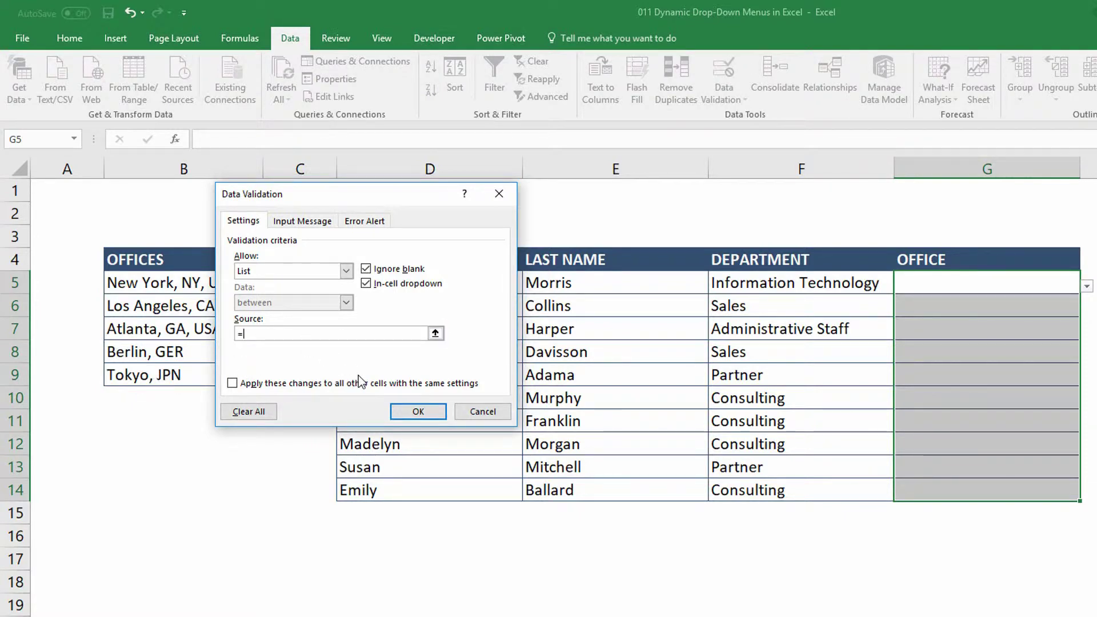
type("INDIRECT(")
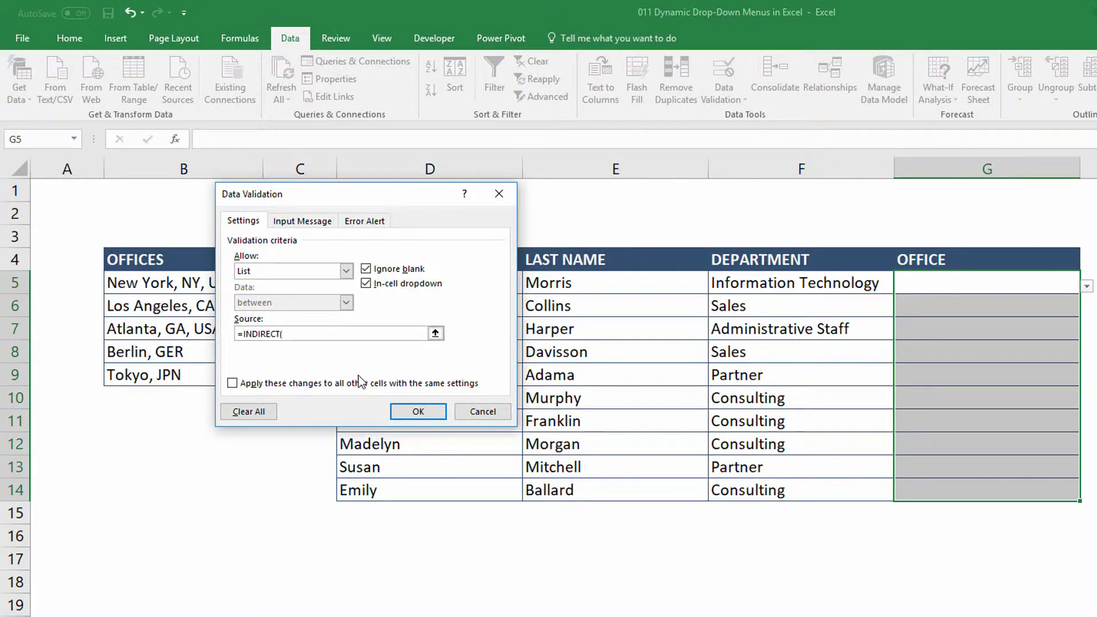
type("'")
type("tblO")
type("ffices")
type("\"")
type(")")
left_click(417, 411)
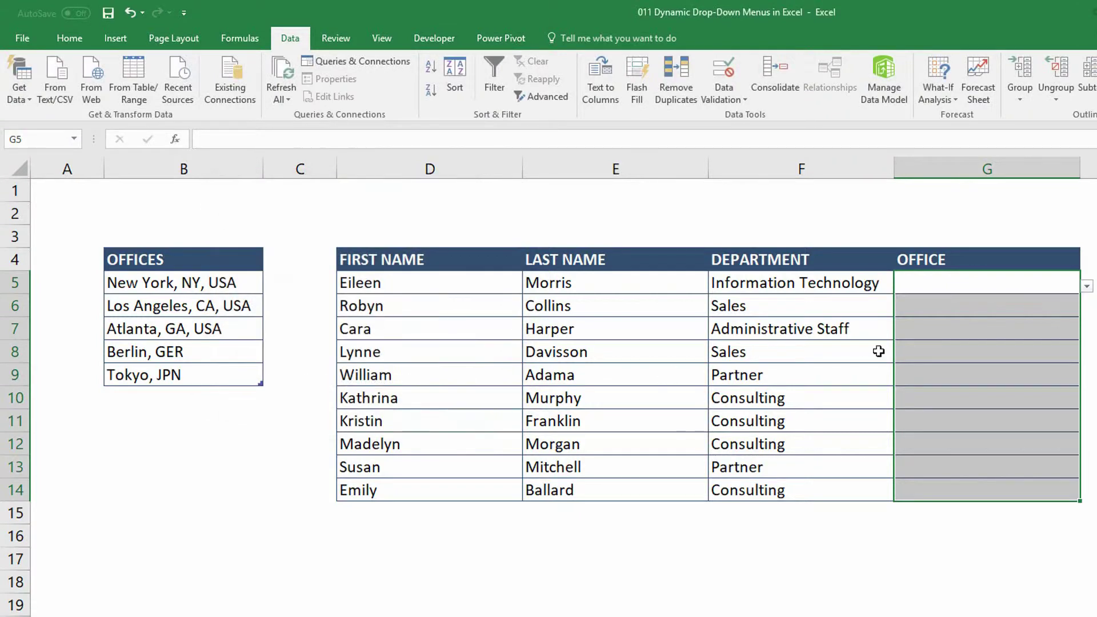
left_click(1087, 287)
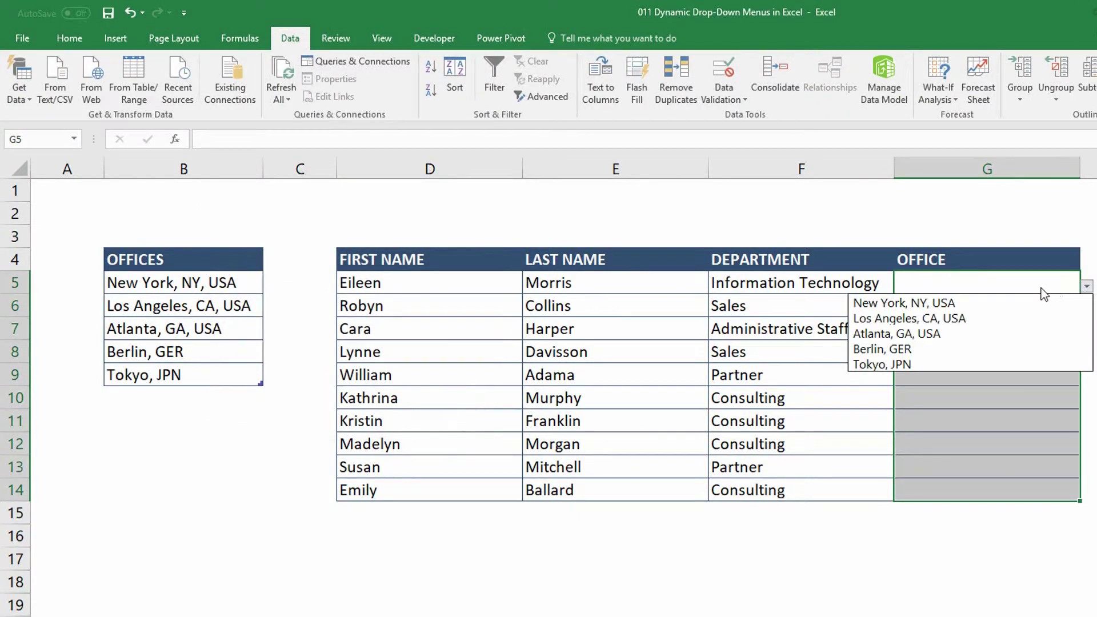
key("Escape")
Step: Add the office "Sao Paolo, BRA" in B10, directly below the last entry of the offices table
left_click(218, 402)
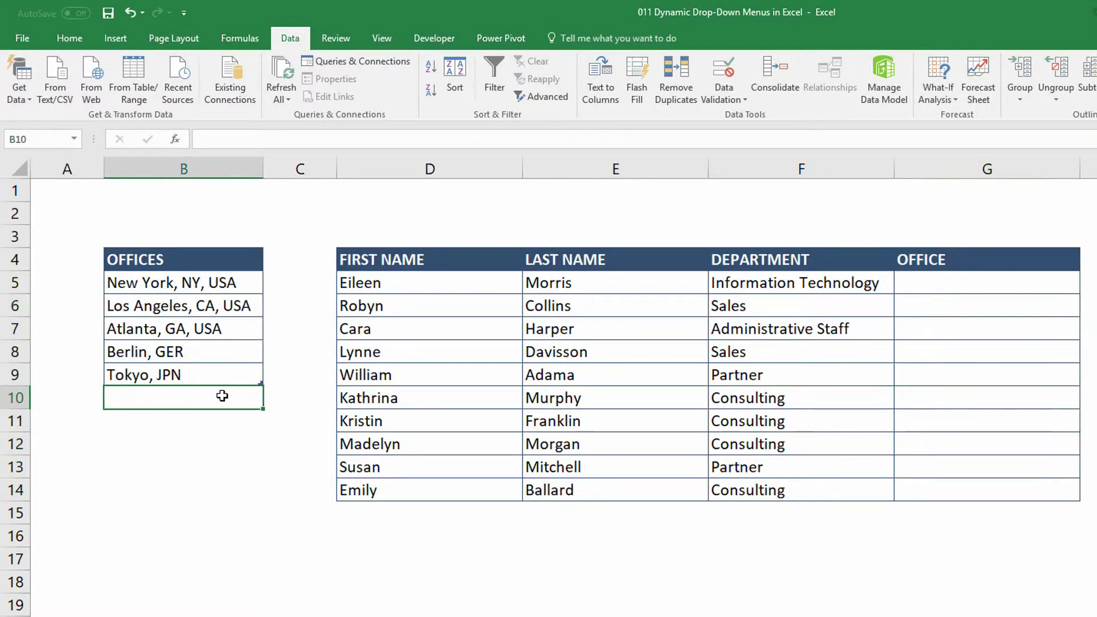
type("Sao Pa")
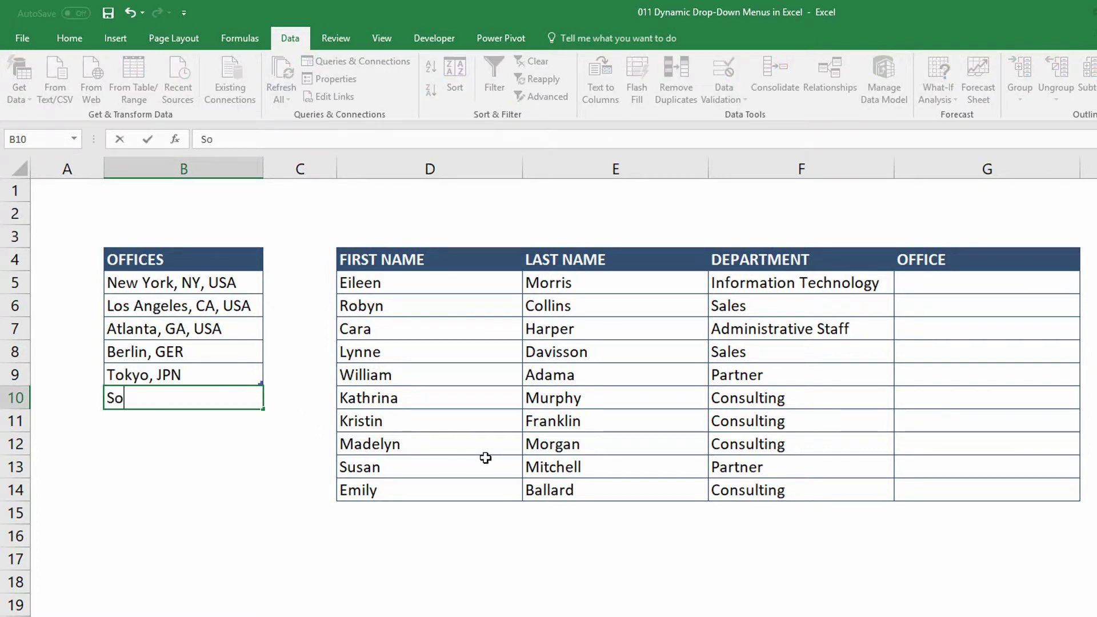
type("olo, BRA")
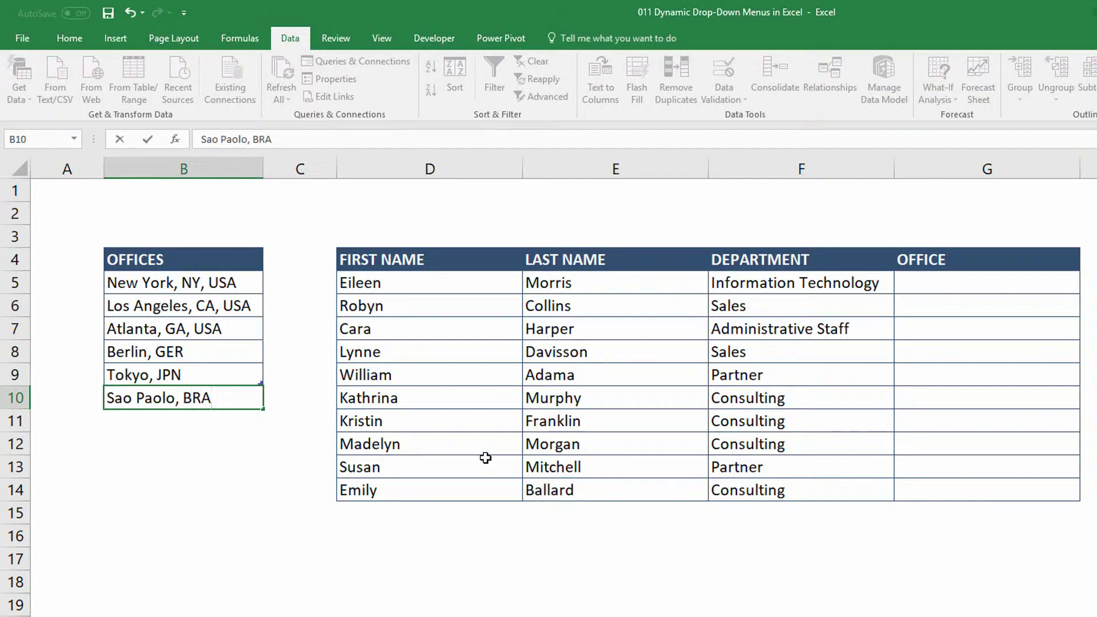
key("Return")
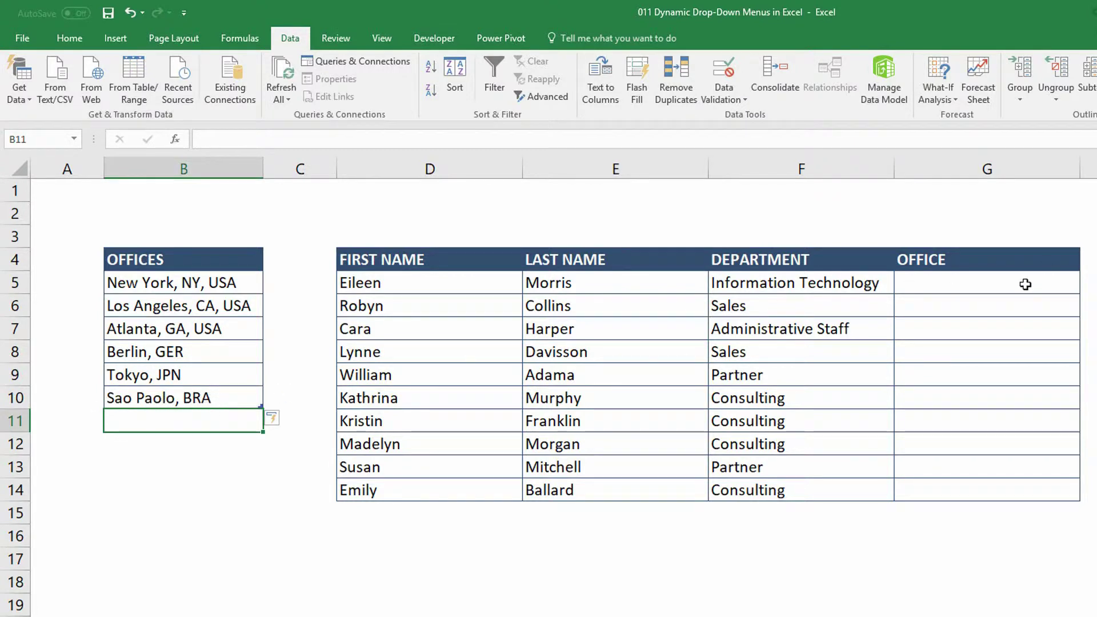
Step: Check the drop-down choices in G5 for the newly added office
left_click(911, 284)
left_click(1086, 287)
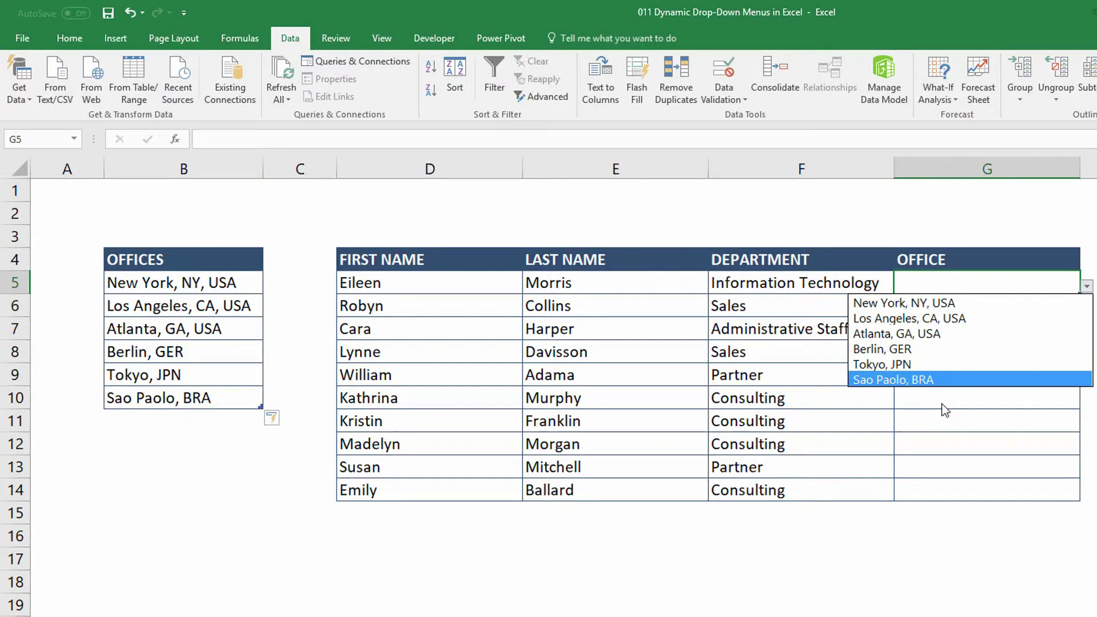
key("Escape")
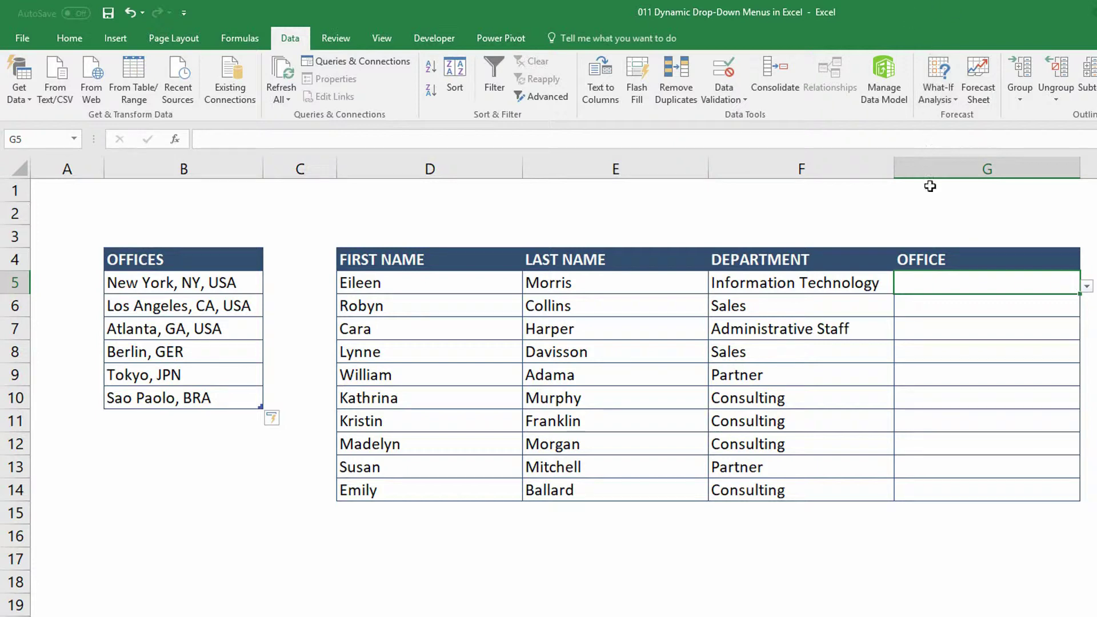
Step: Review the data validation list source applied to the Office cells G5:G14, leaving the settings unchanged
left_click_drag(952, 278, 987, 492)
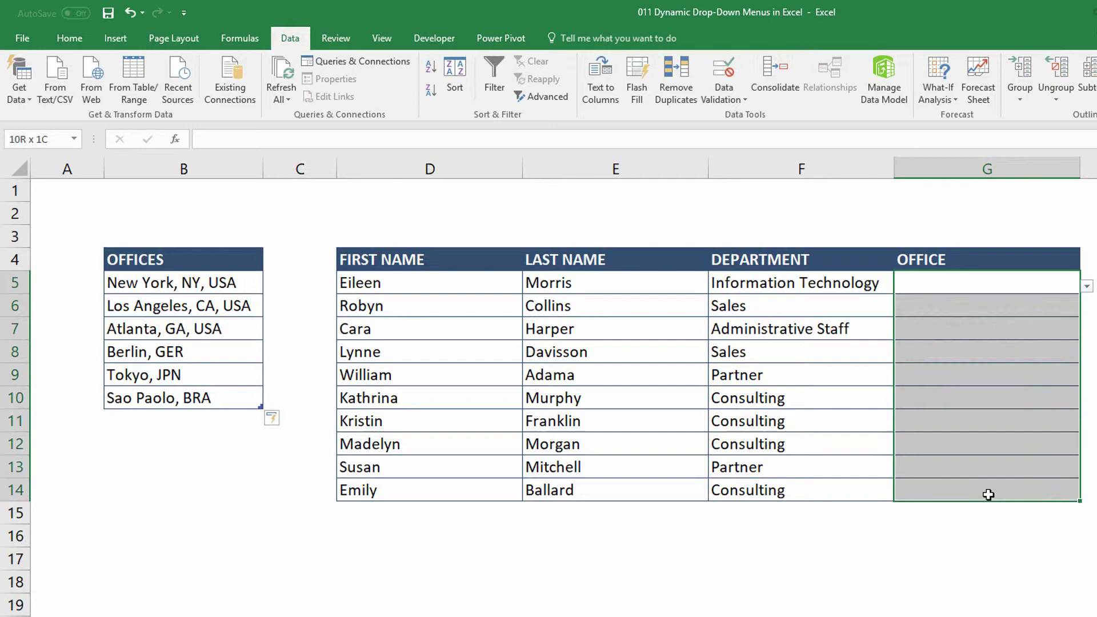
left_click(723, 70)
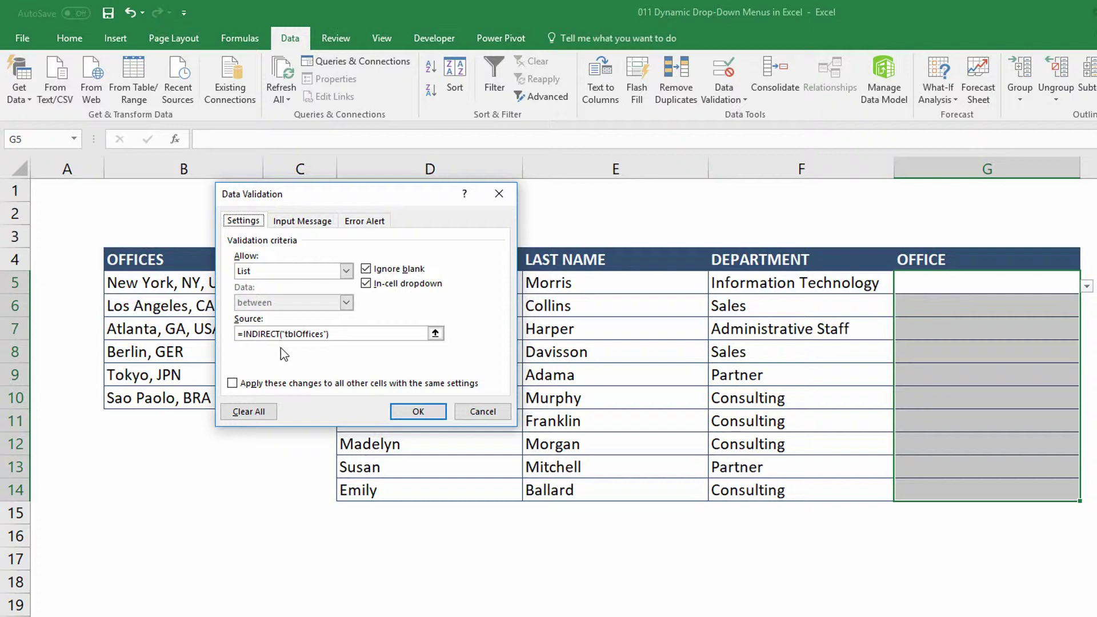
left_click(501, 410)
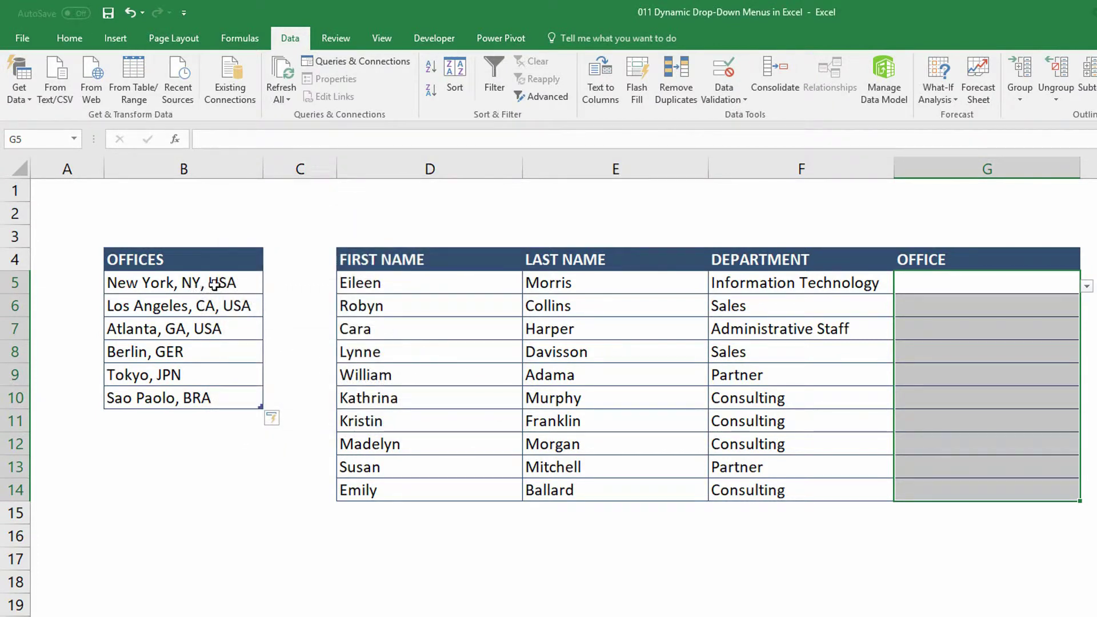
Step: Define a workbook-scoped name OfficeList for the office entries in B5:B10, referring to =tblOffices[OFFICES]
left_click_drag(214, 284, 214, 396)
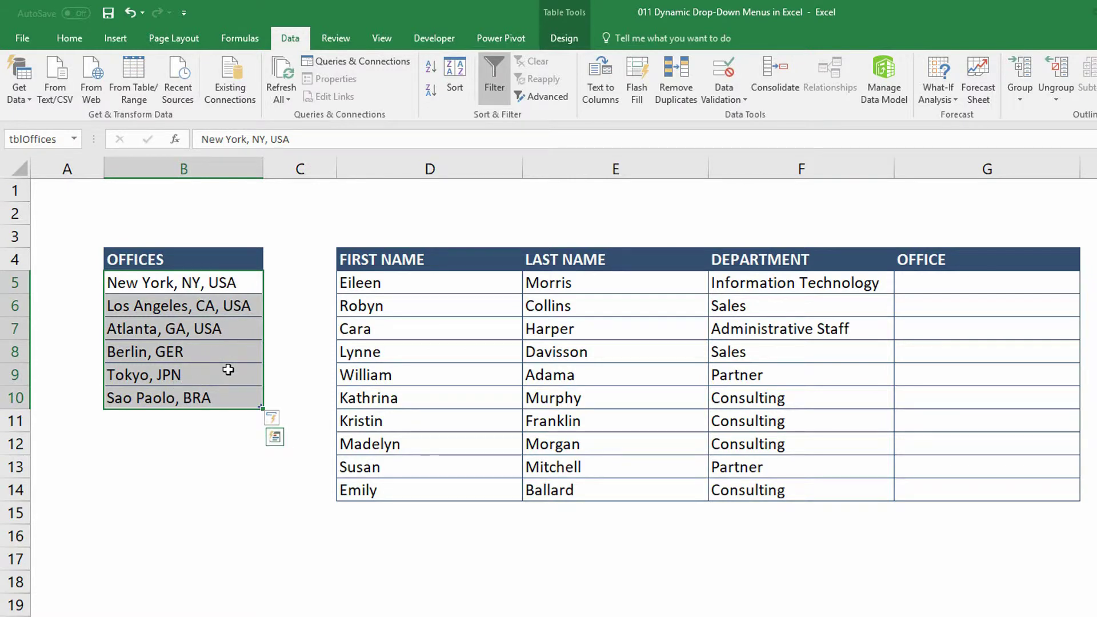
left_click(248, 40)
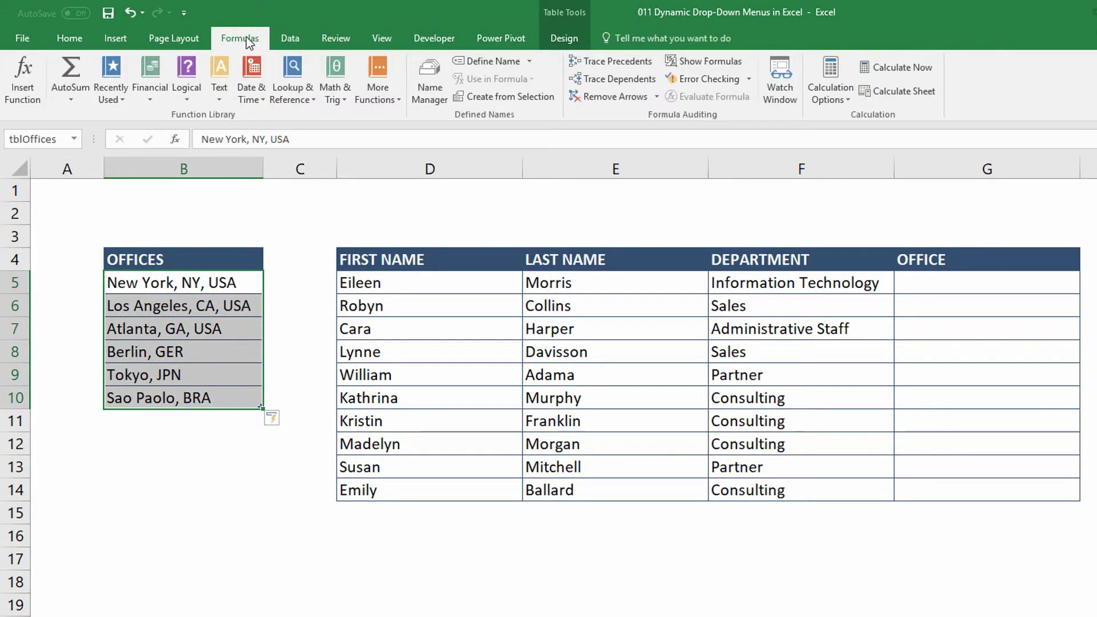
left_click(423, 96)
left_click_drag(359, 146, 508, 189)
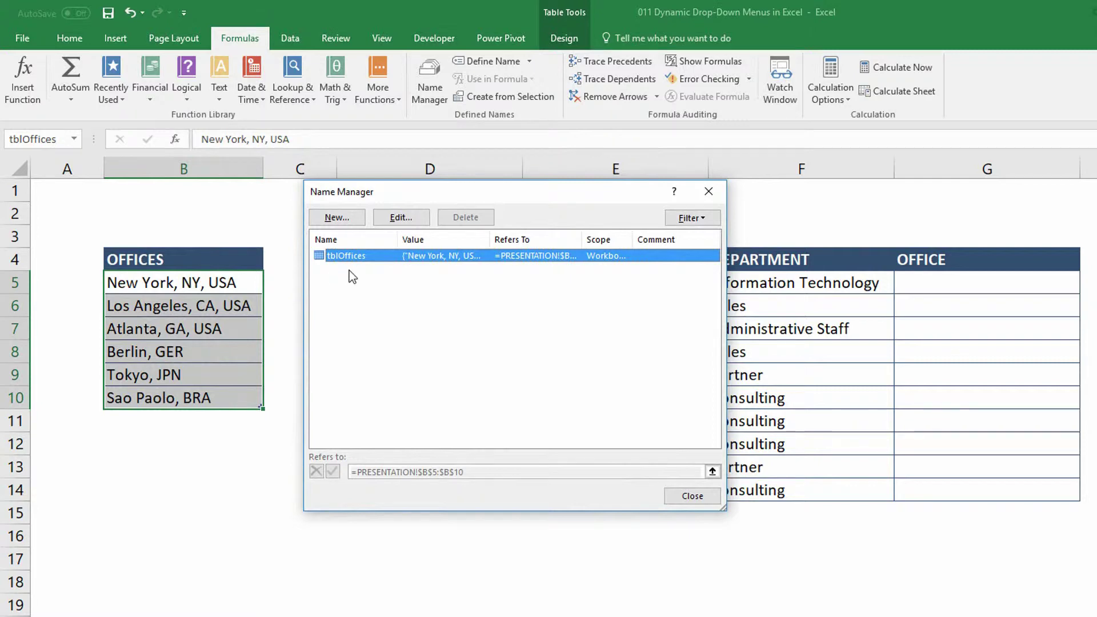
left_click(336, 218)
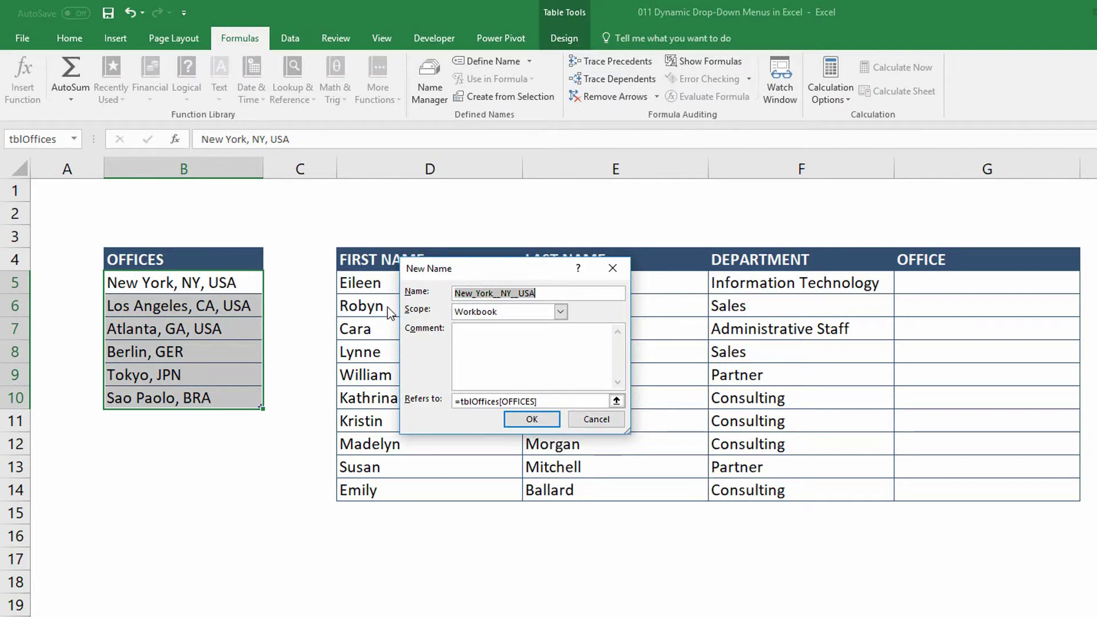
type("Office")
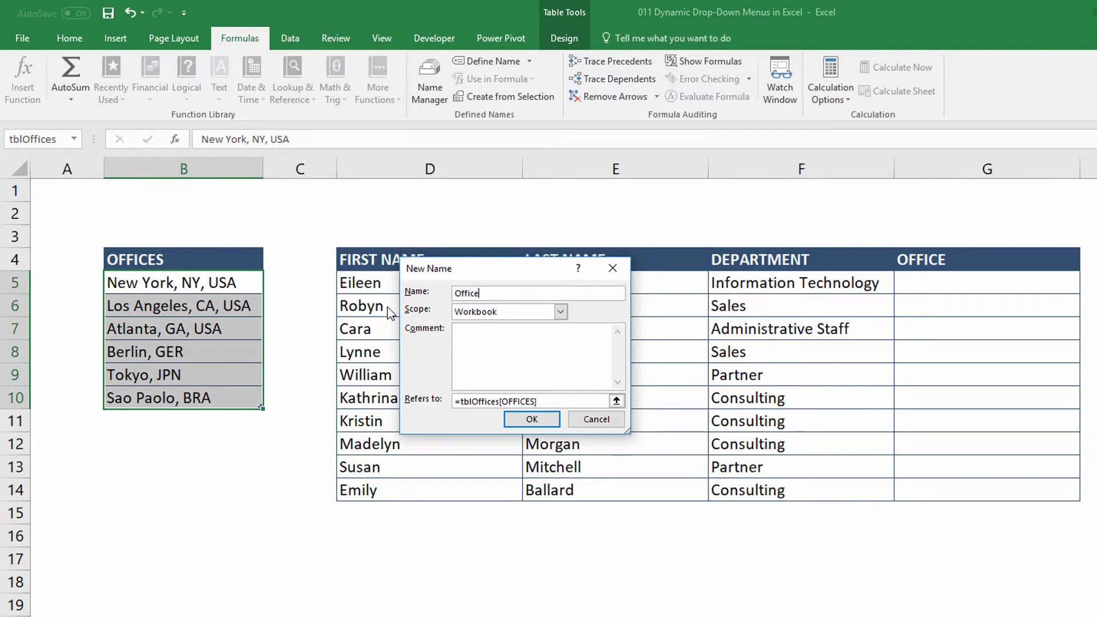
type("List")
left_click(530, 419)
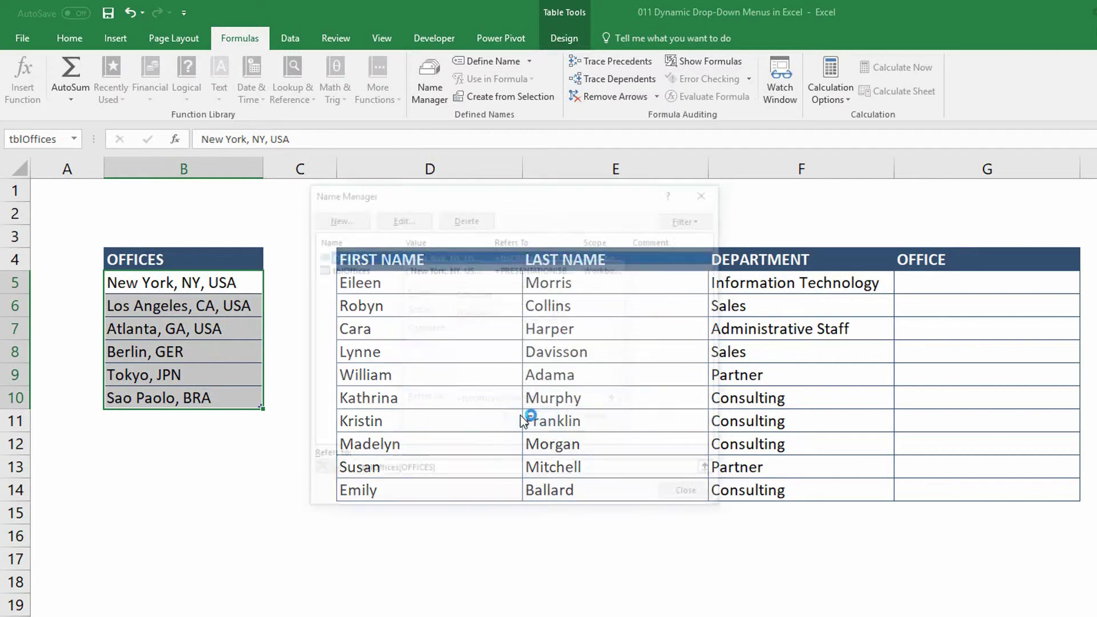
left_click(688, 500)
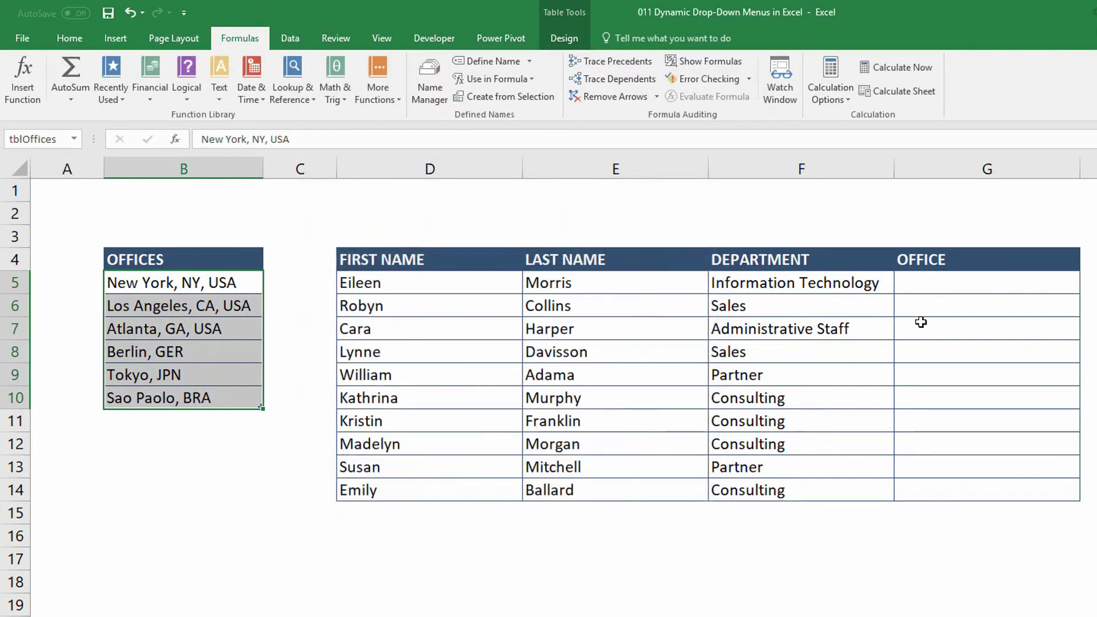
Step: Replace the validation list source of the Office cells G5:G14 with the defined name OfficeList
left_click_drag(962, 285, 963, 481)
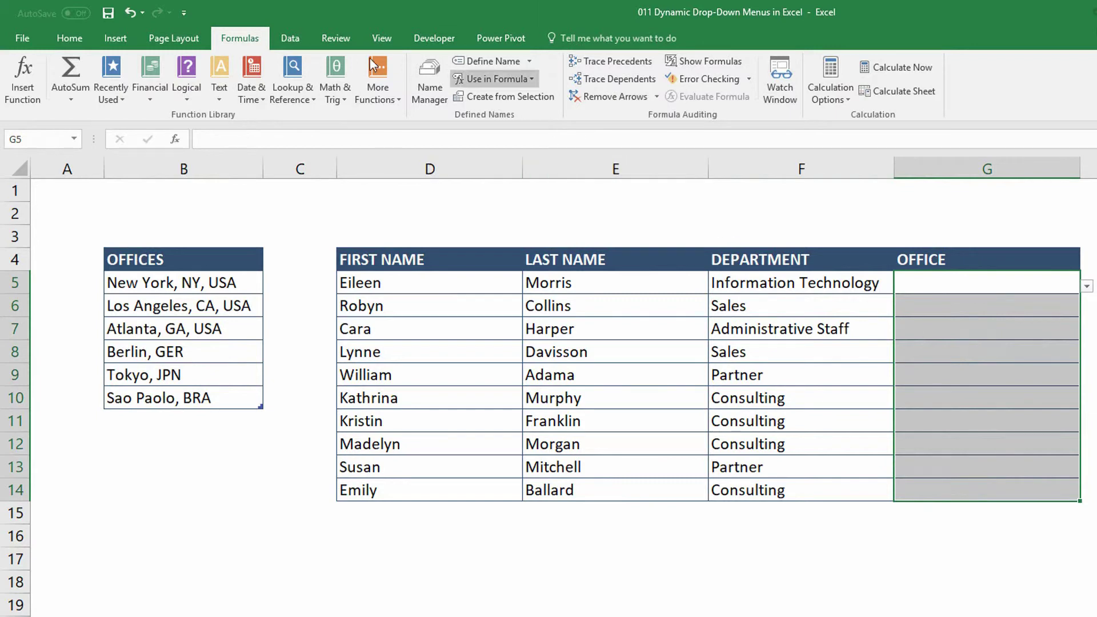
left_click(294, 37)
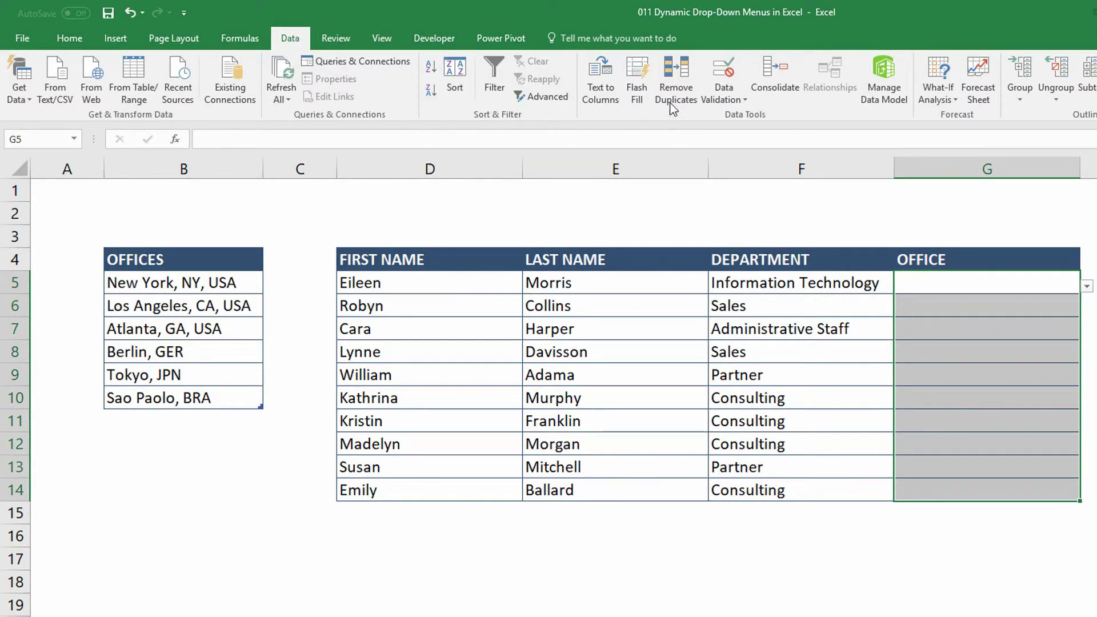
left_click(735, 70)
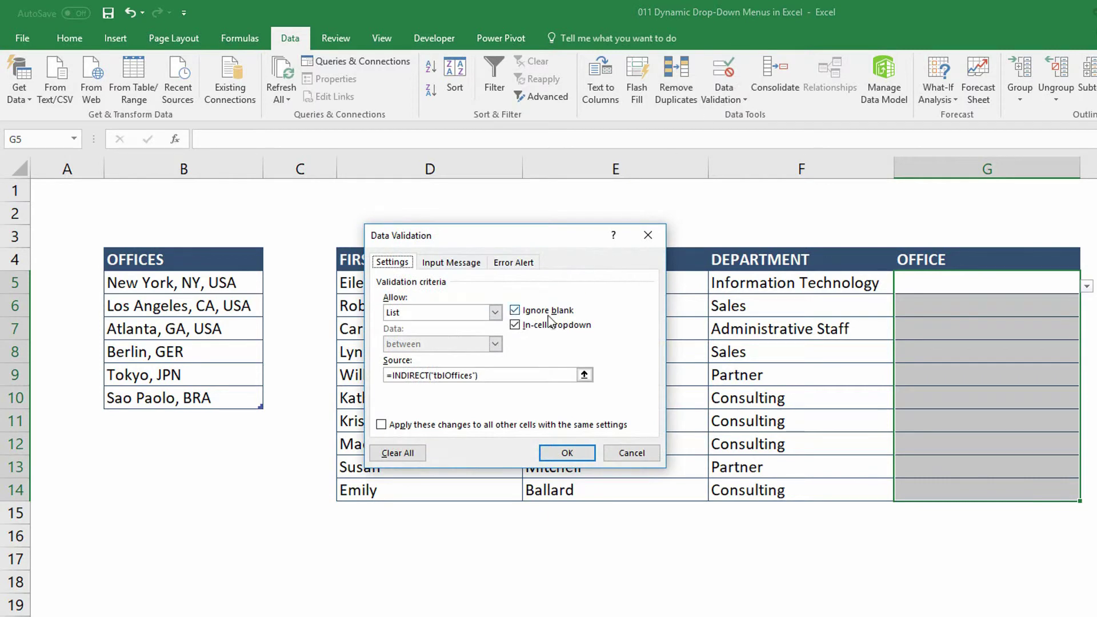
left_click_drag(495, 375, 387, 375)
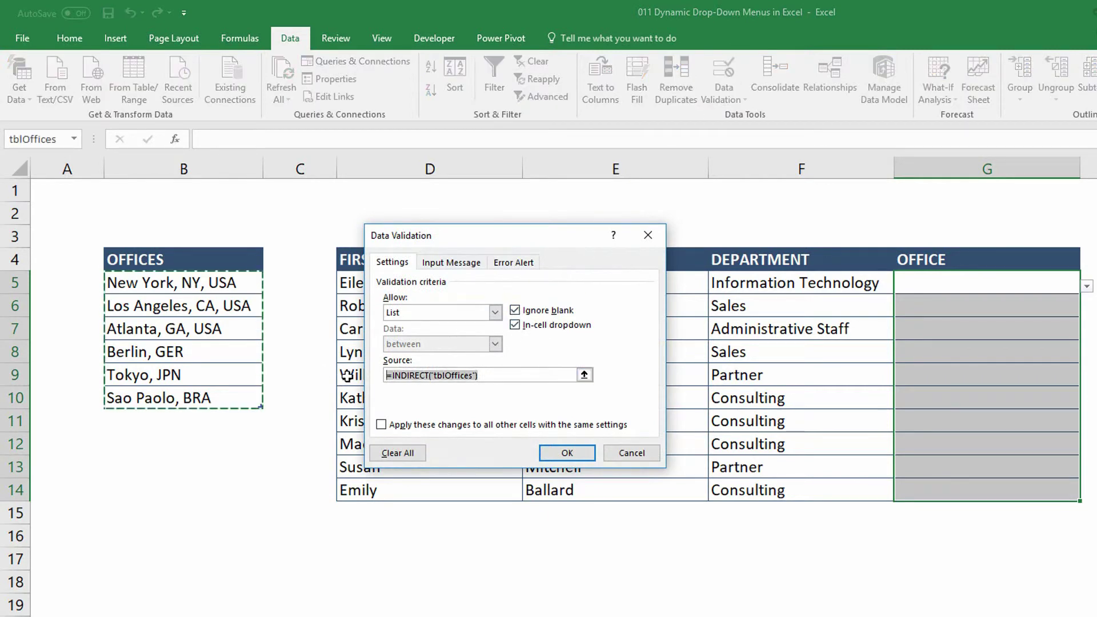
key("BackSpace")
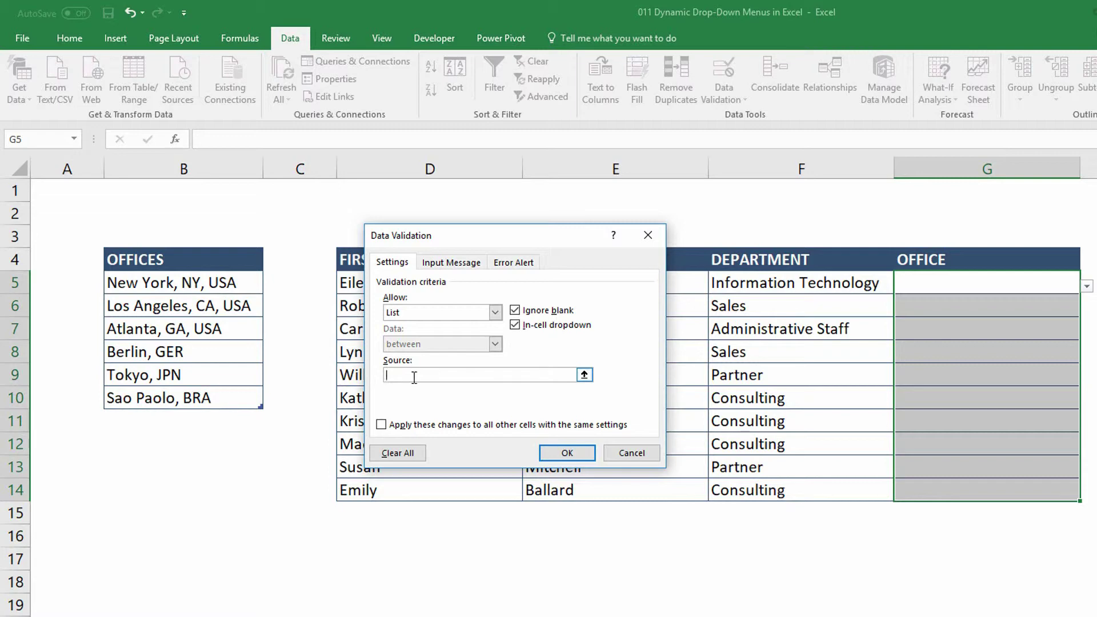
key("F3")
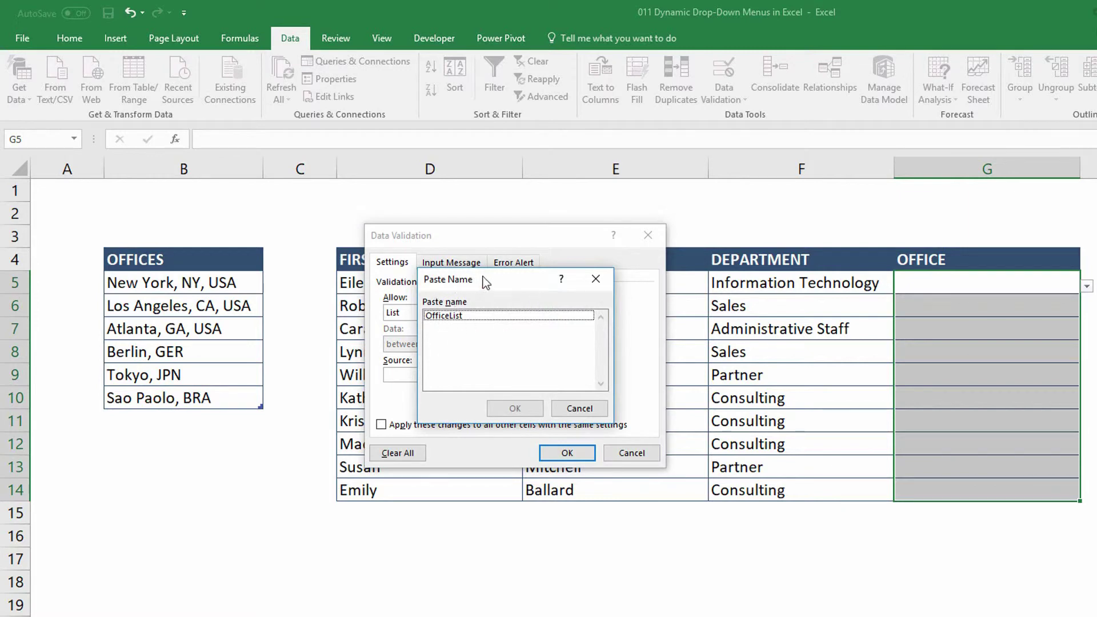
left_click(485, 317)
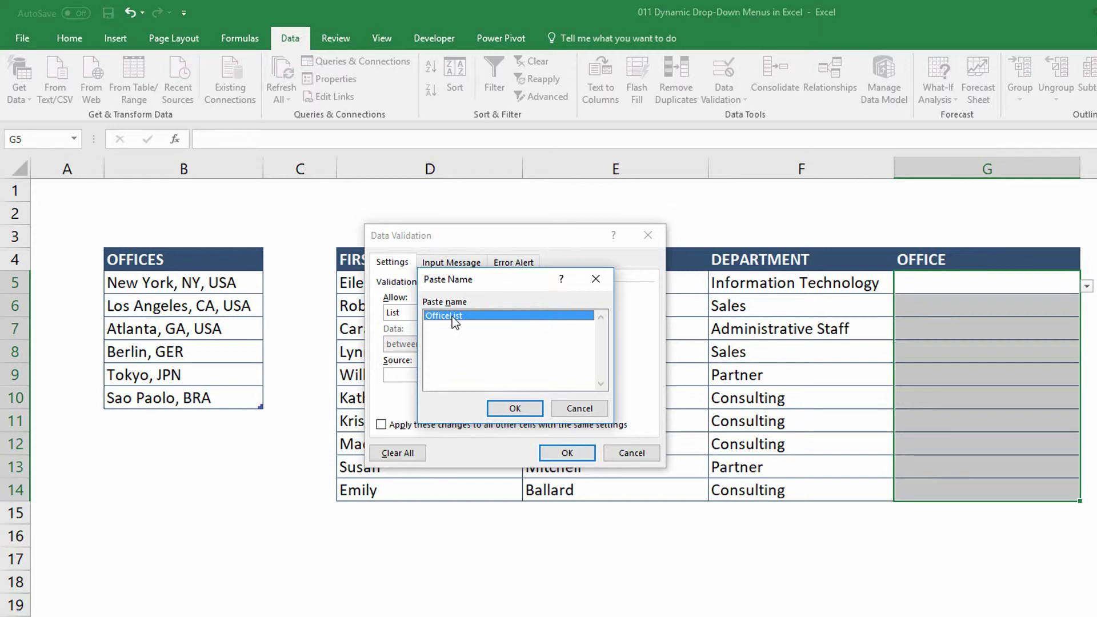
left_click(514, 408)
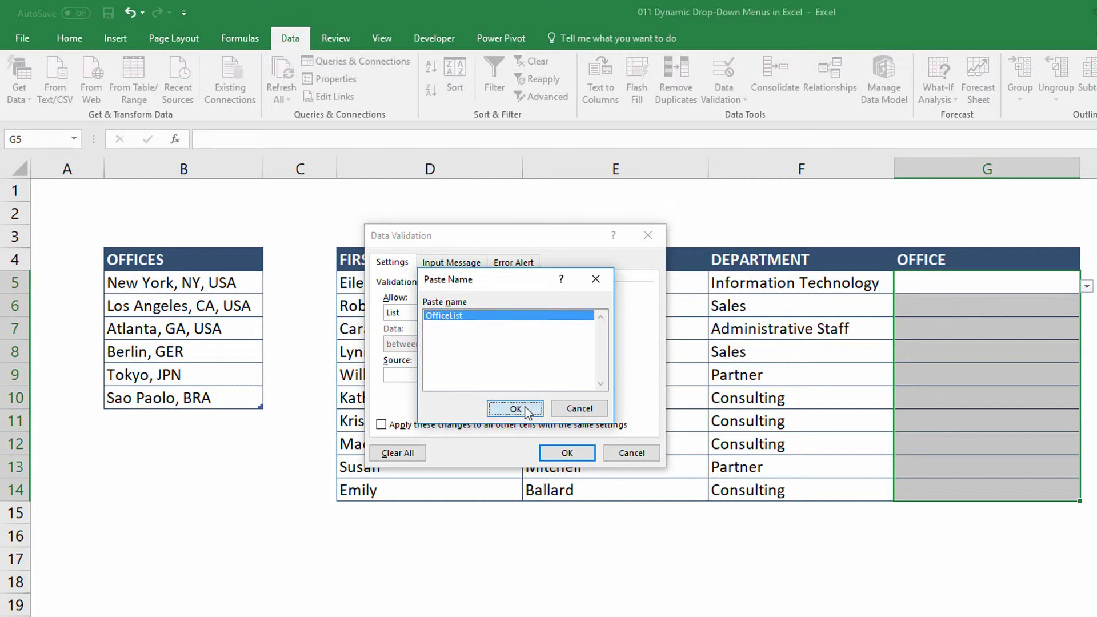
left_click(575, 454)
Step: Check the drop-down choices in G5 with the named list as their source
left_click(962, 281)
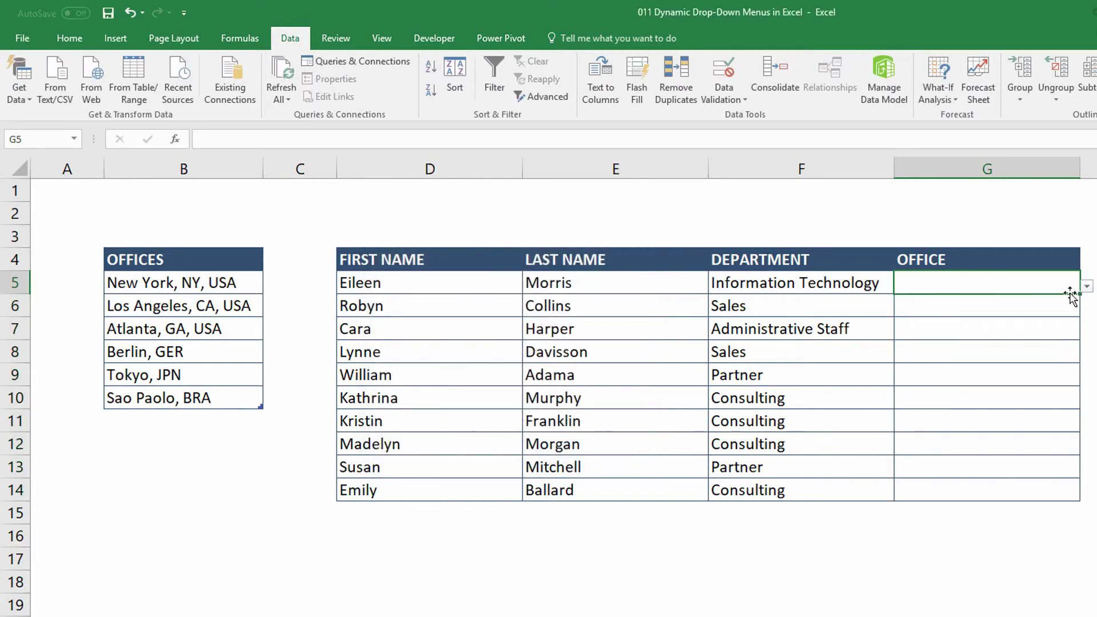
left_click(1087, 287)
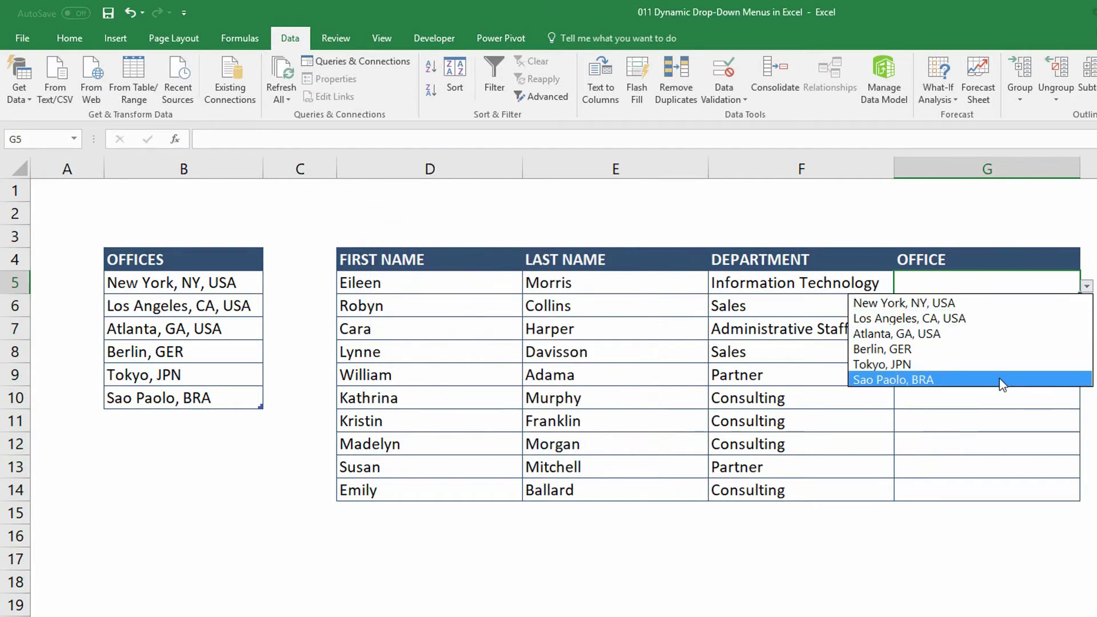
left_click(977, 278)
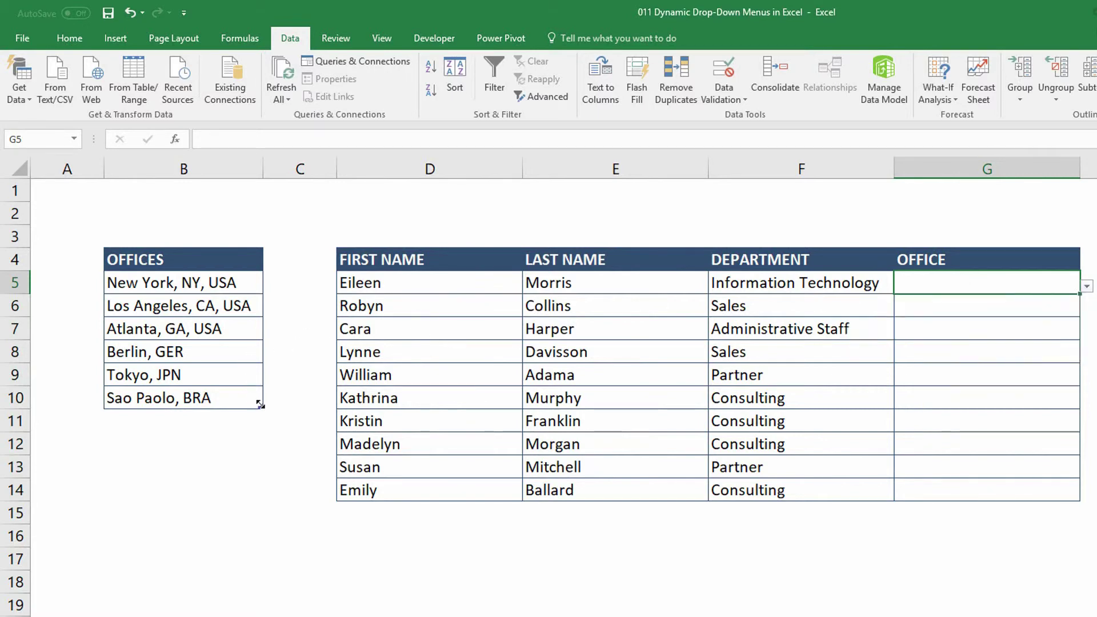
Step: Shrink the offices table to end at row 9 and delete "Sao Paolo, BRA" from B10
left_click_drag(260, 406, 255, 389)
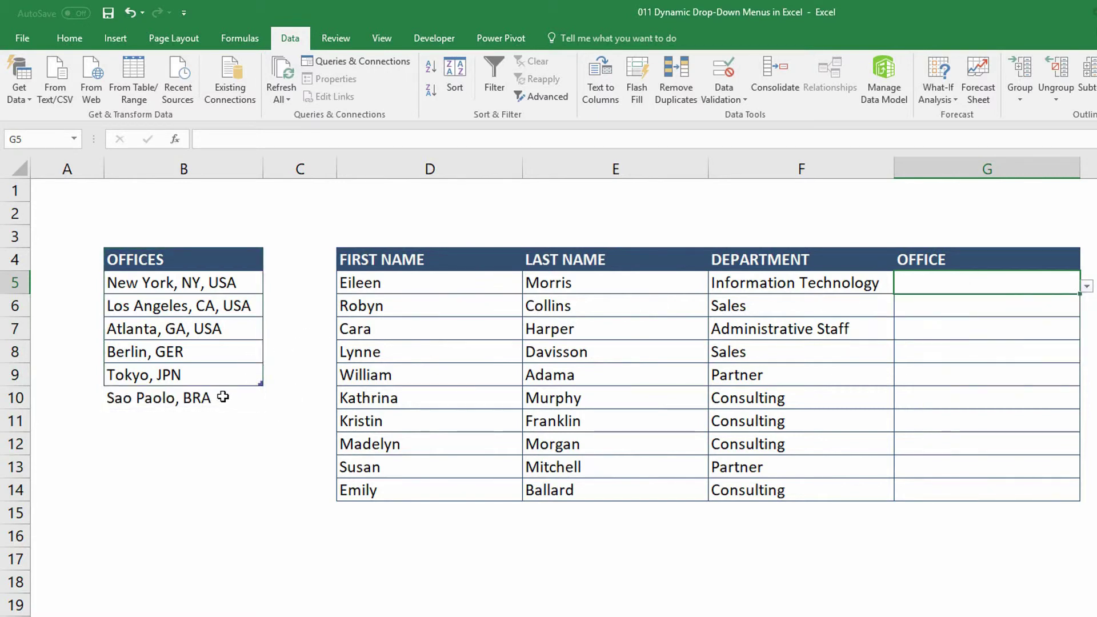
left_click(221, 397)
key("Delete")
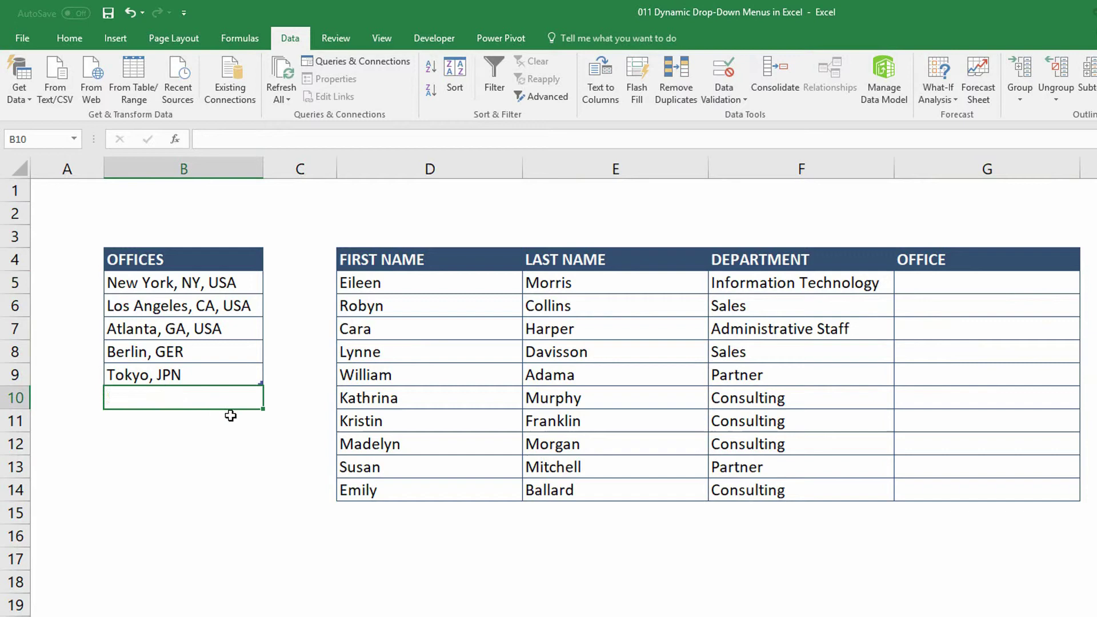
left_click(193, 329)
Step: Check the drop-down choices in G5 against the shortened offices table
left_click(1069, 280)
left_click(1086, 286)
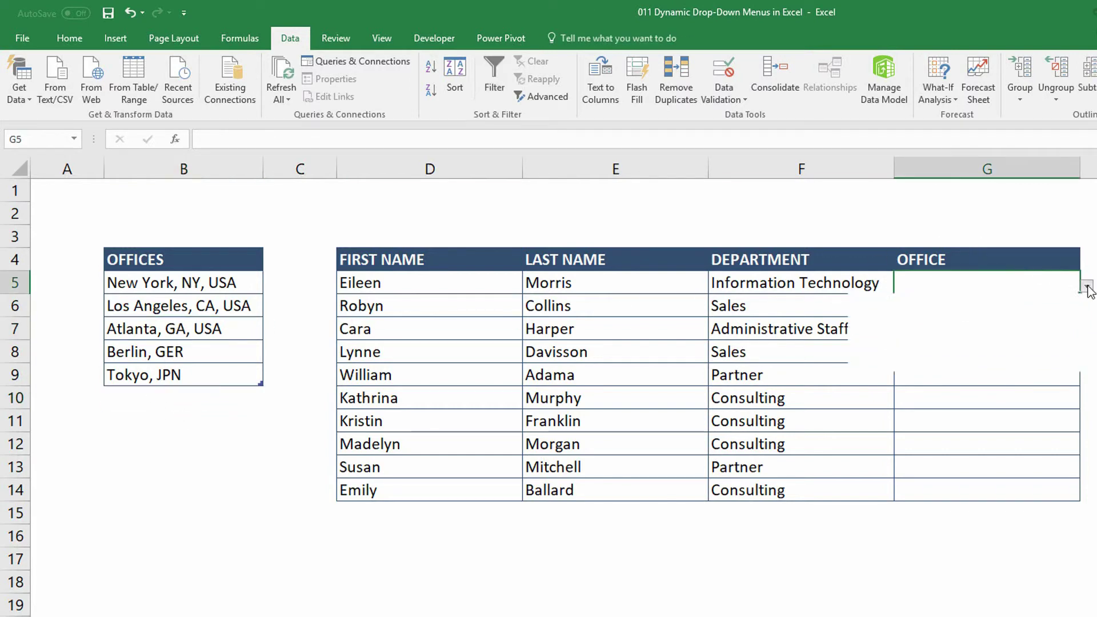
key("Escape")
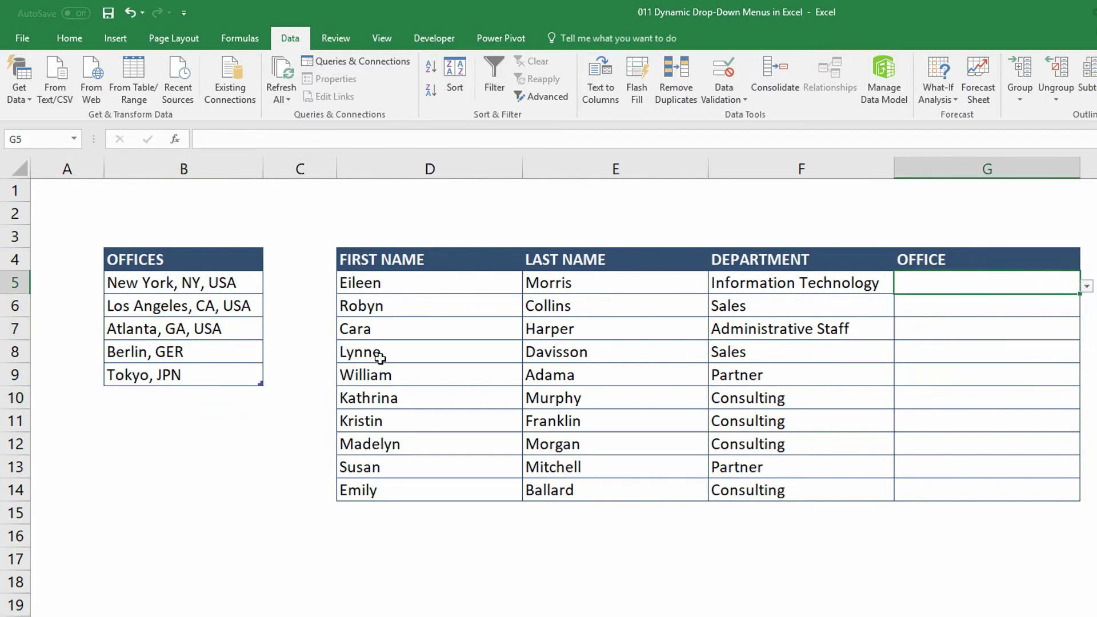
Step: Add the office "Barcelona, ESP" in B10, directly below the last entry of the offices table
left_click(190, 398)
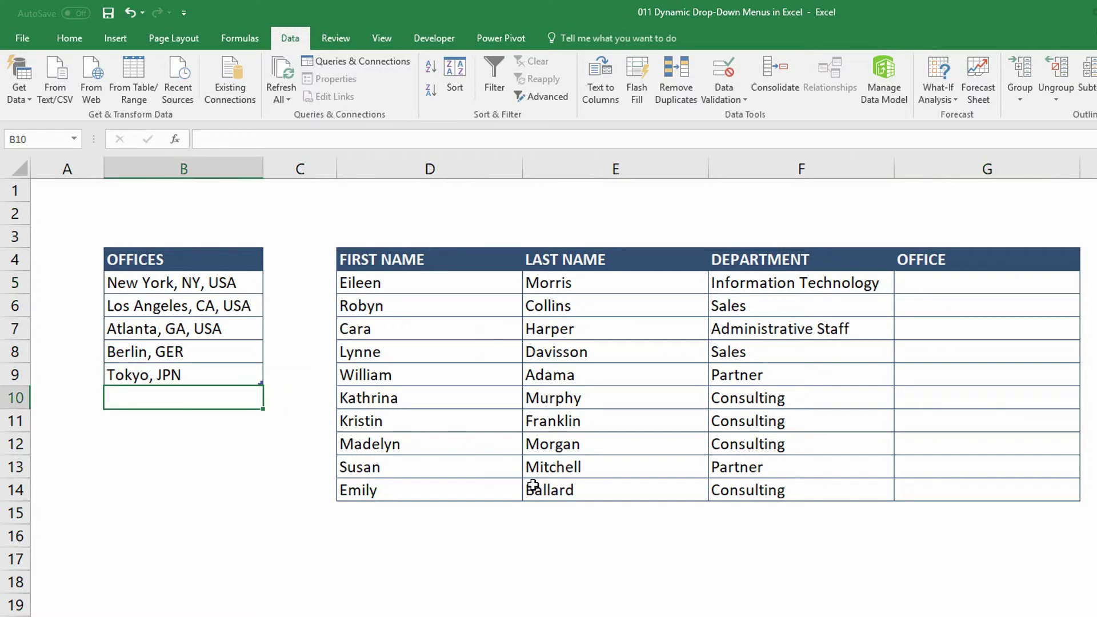
type("Barc")
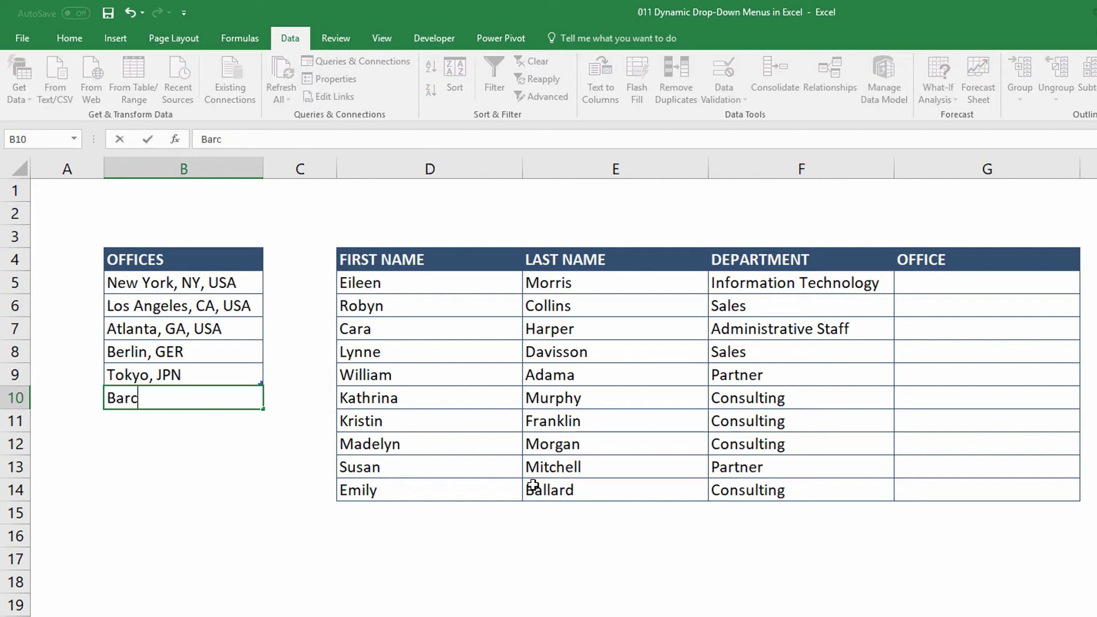
type("elona, ESP")
key("ctrl+Return")
key("Return")
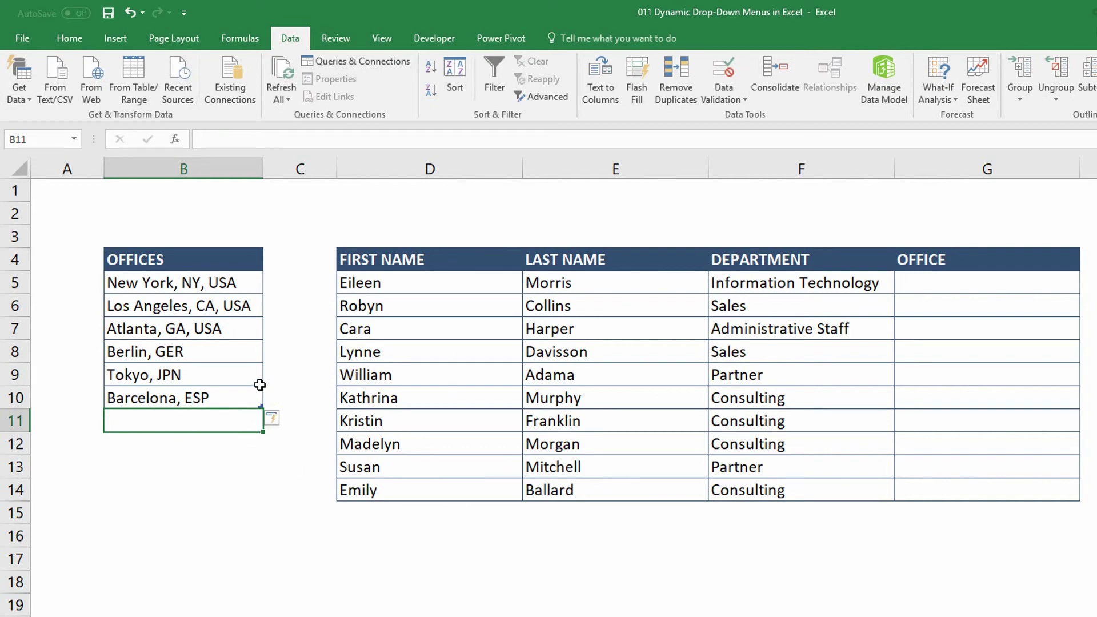
left_click(226, 483)
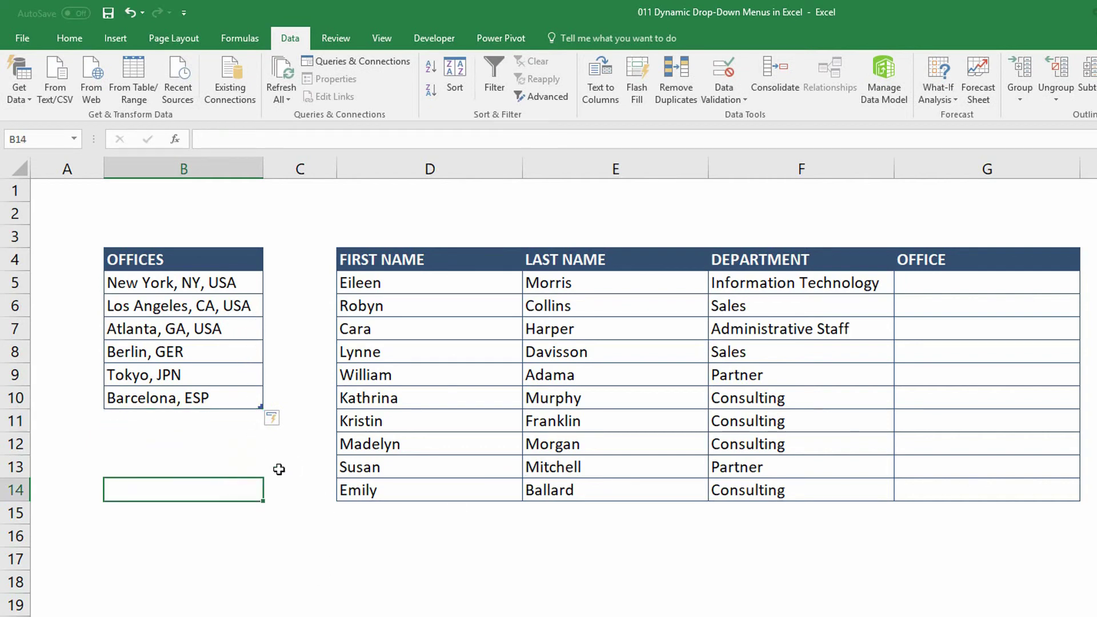
Step: Check the drop-down choices in G5 for the Barcelona office and select the offices table entries in B5:B10
left_click(1061, 284)
left_click(1087, 286)
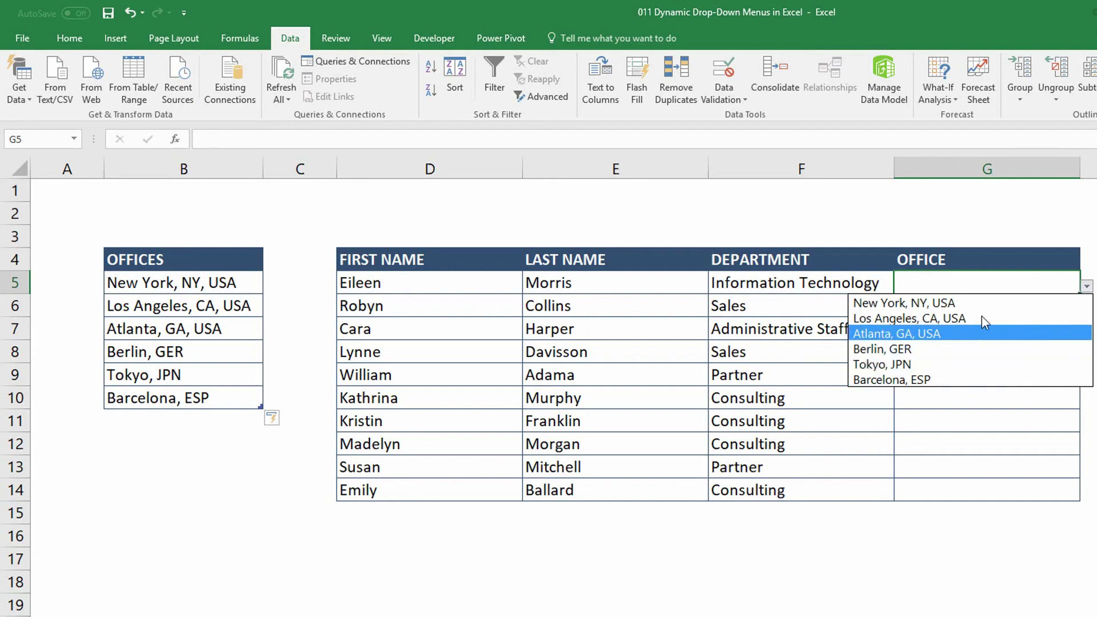
left_click(995, 282)
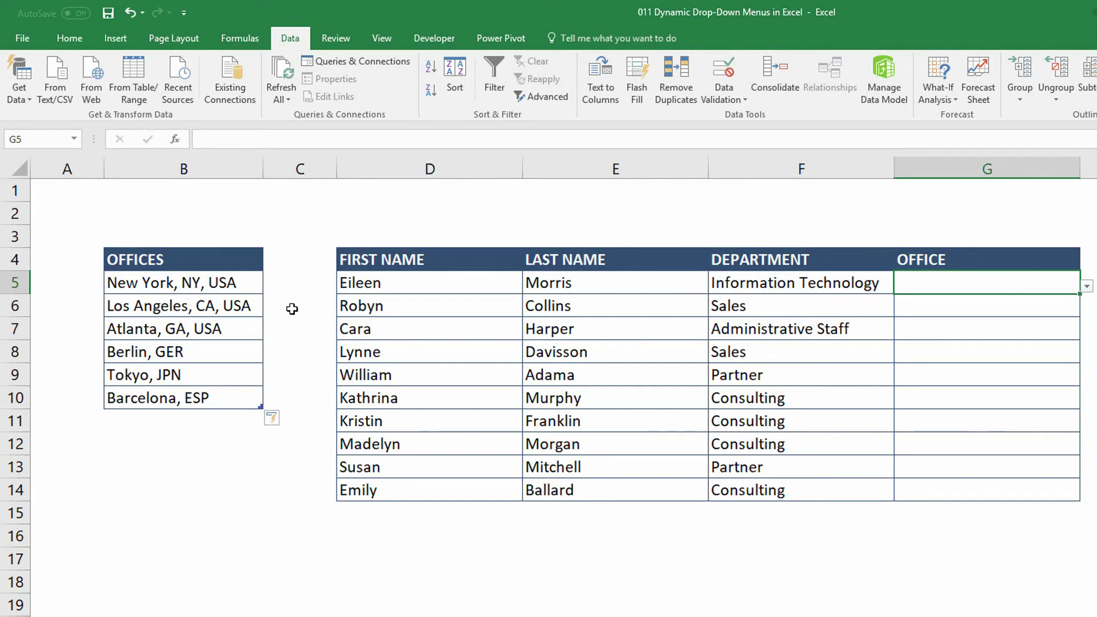
left_click_drag(218, 282, 226, 388)
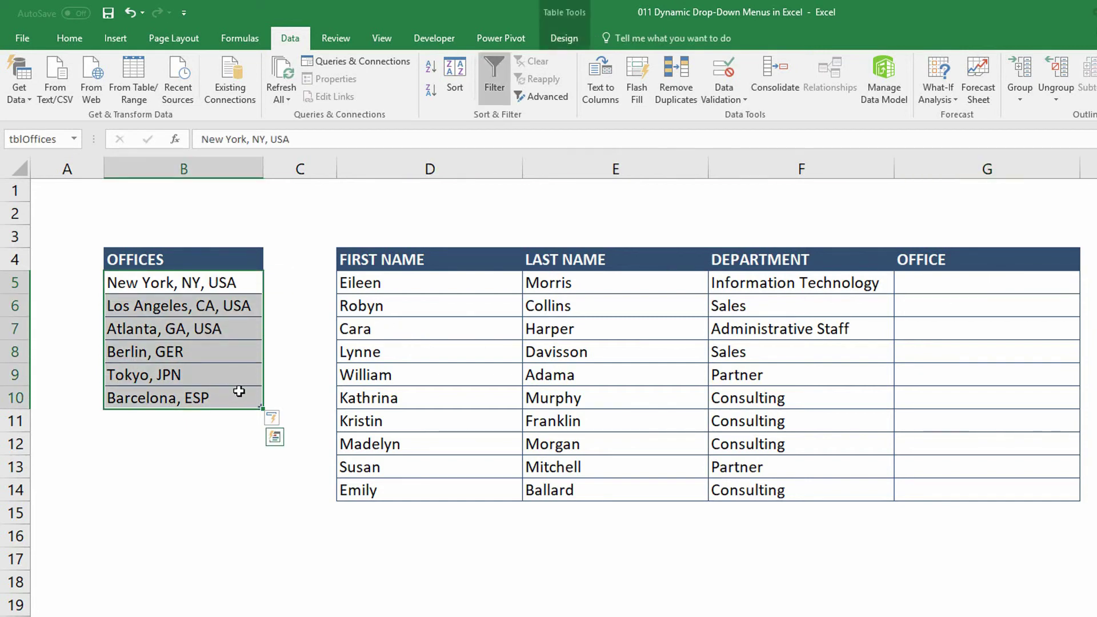